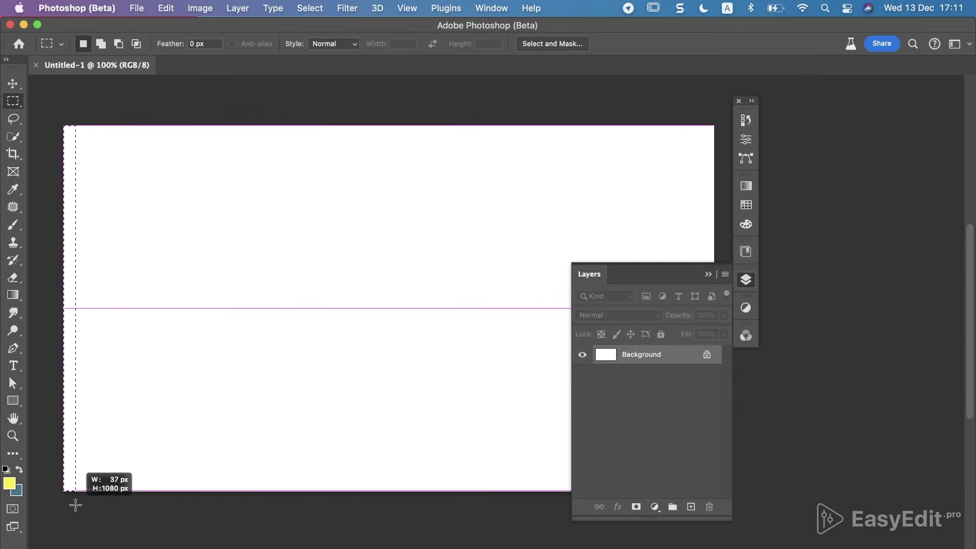
Add a Gradient Fill layer at 180° with its right opacity stop faded to 16%.
{"action": "left_click", "coordinate": [654, 506]}
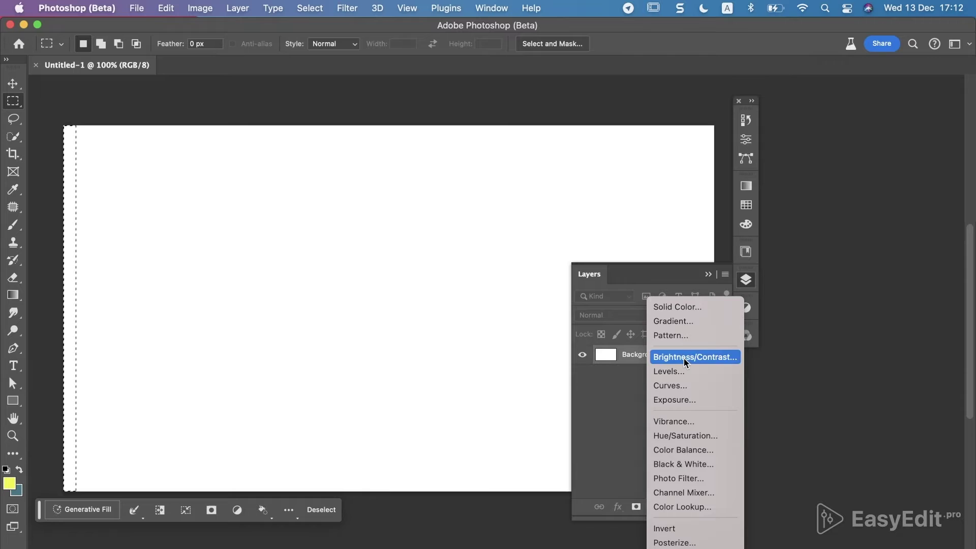
{"action": "left_click", "coordinate": [682, 322]}
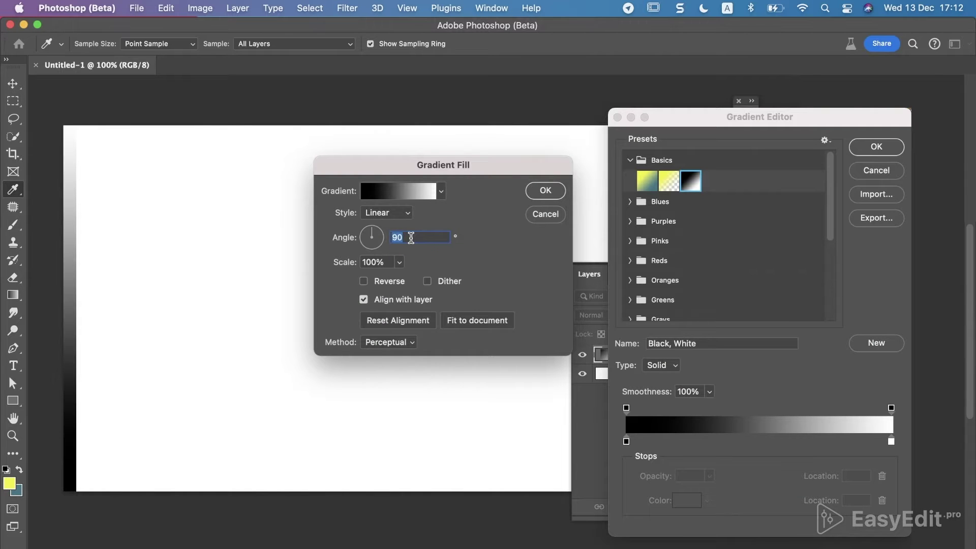
{"action": "type", "text": "180"}
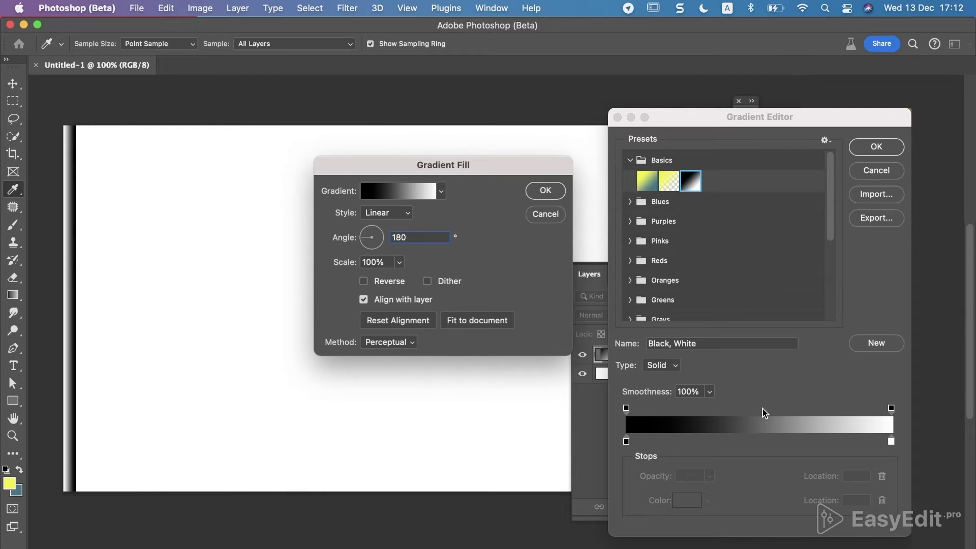
{"action": "left_click", "coordinate": [891, 442]}
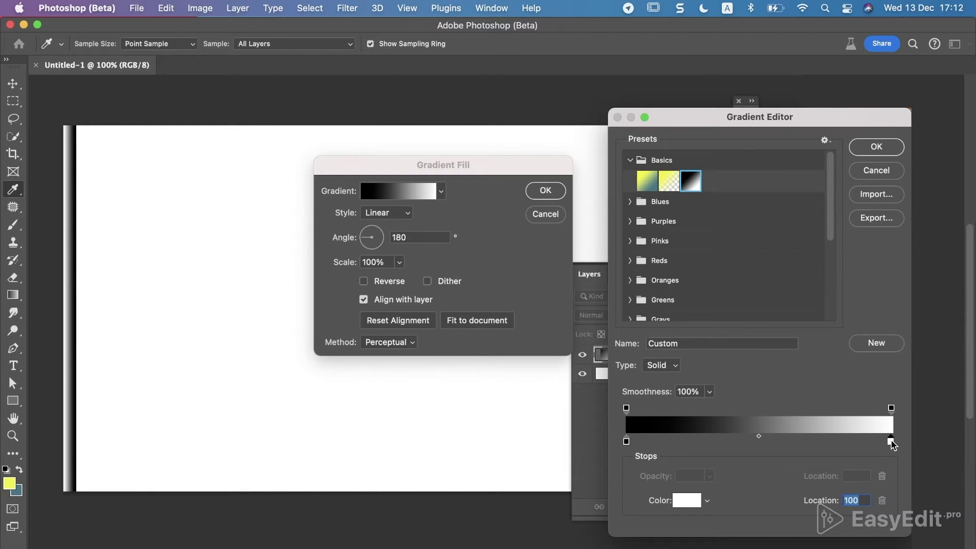
{"action": "left_click", "coordinate": [891, 408]}
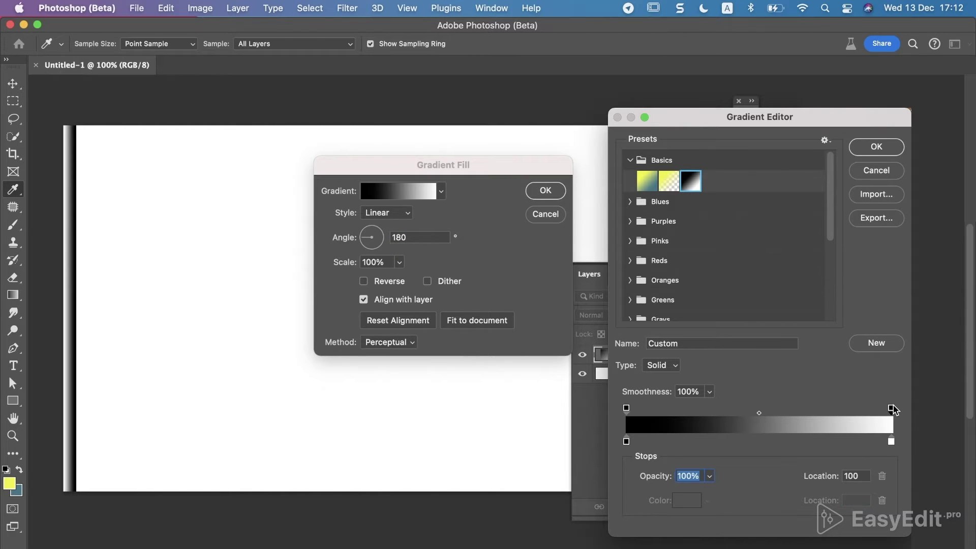
{"action": "left_click", "coordinate": [712, 479]}
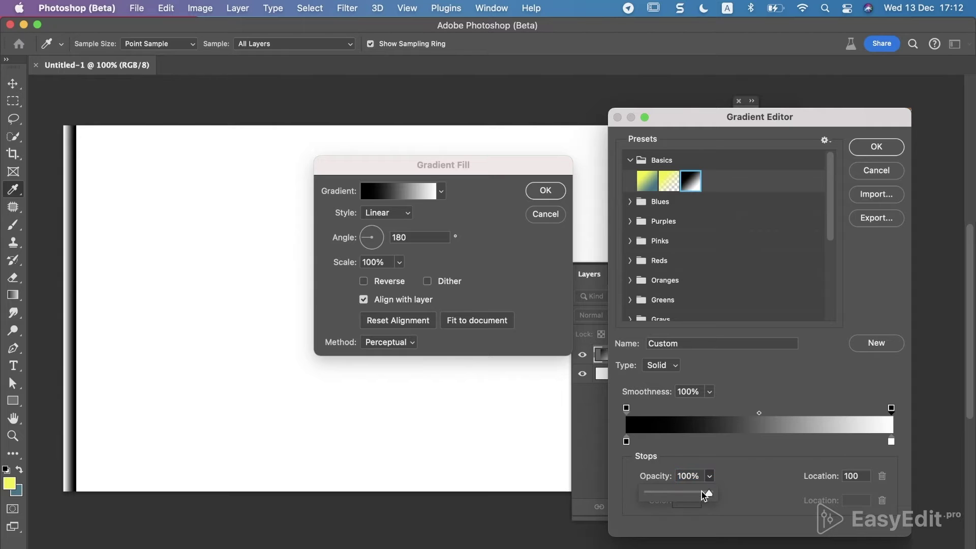
{"action": "left_click_drag", "start_coordinate": [708, 494], "coordinate": [657, 494]}
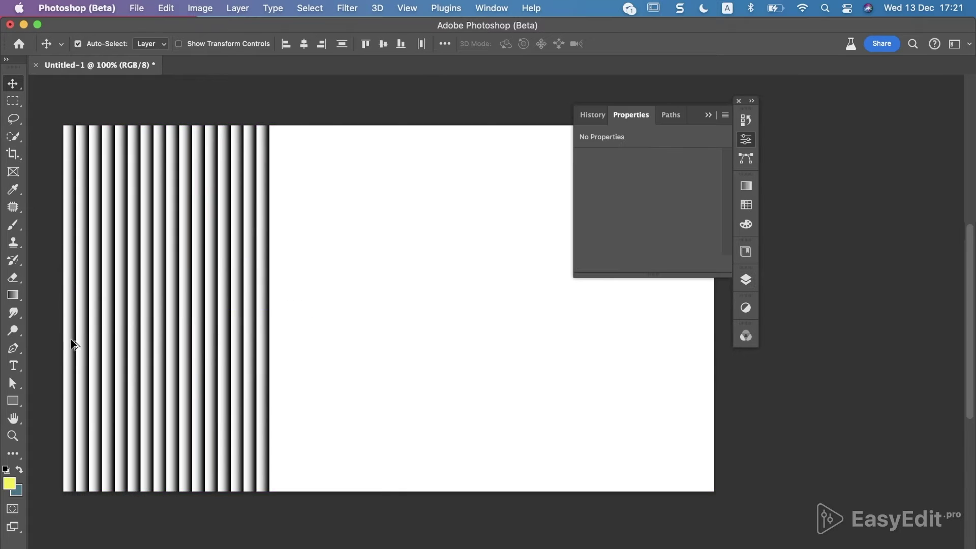
Duplicate the gradient stripes across the canvas and merge them into one smart object.
{"action": "left_click_drag", "start_coordinate": [71, 345], "coordinate": [281, 343]}
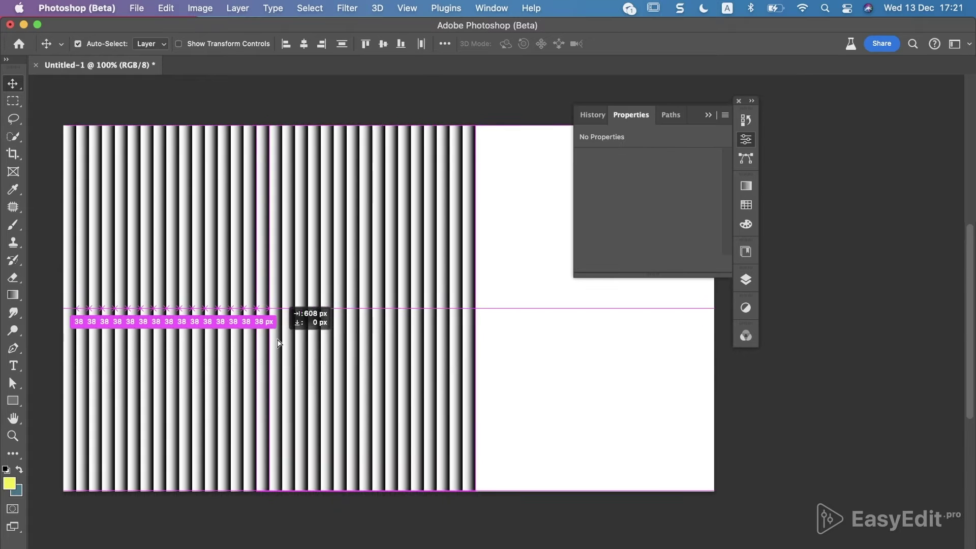
{"action": "left_click_drag", "start_coordinate": [217, 416], "coordinate": [474, 415]}
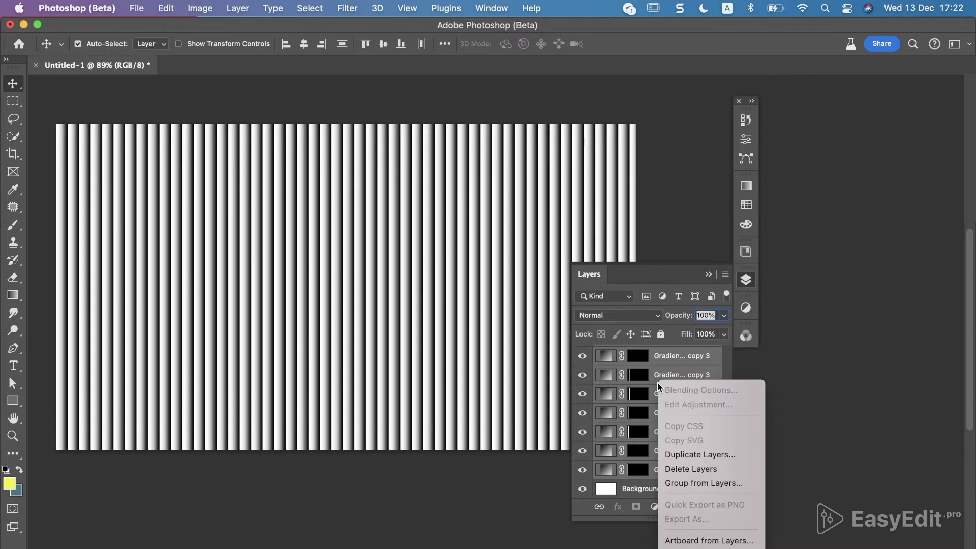
{"action": "scroll", "coordinate": [658, 417], "scroll_direction": "down", "scroll_amount": 3}
{"action": "scroll", "coordinate": [721, 402], "scroll_direction": "down", "scroll_amount": 3}
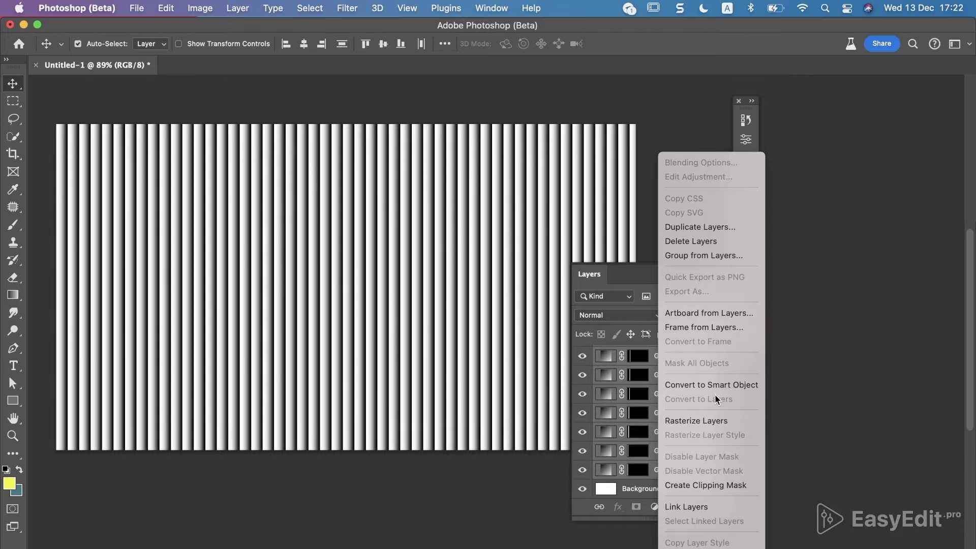
{"action": "left_click", "coordinate": [712, 385]}
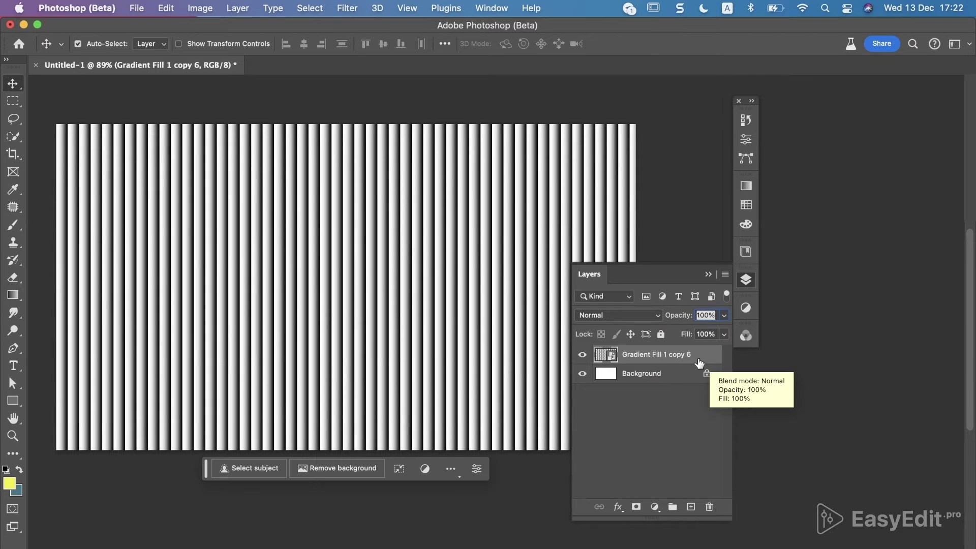
Duplicate the stripe smart object, rotate it 90° and stretch it over the canvas.
{"action": "key", "text": "super+j"}
{"action": "key", "text": "super+t"}
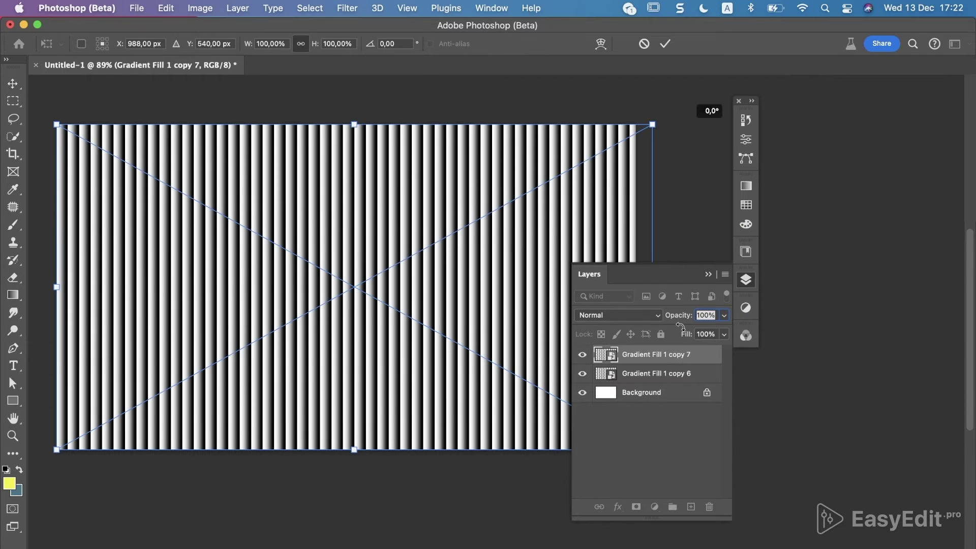
{"action": "left_click_drag", "start_coordinate": [680, 326], "coordinate": [536, 346]}
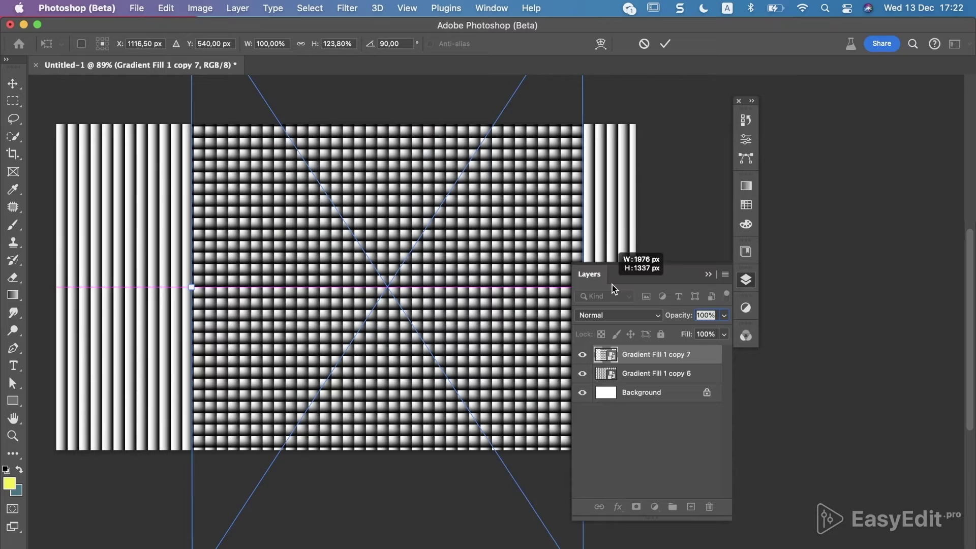
{"action": "left_click_drag", "start_coordinate": [519, 287], "coordinate": [637, 288]}
{"action": "left_click_drag", "start_coordinate": [192, 291], "coordinate": [55, 300]}
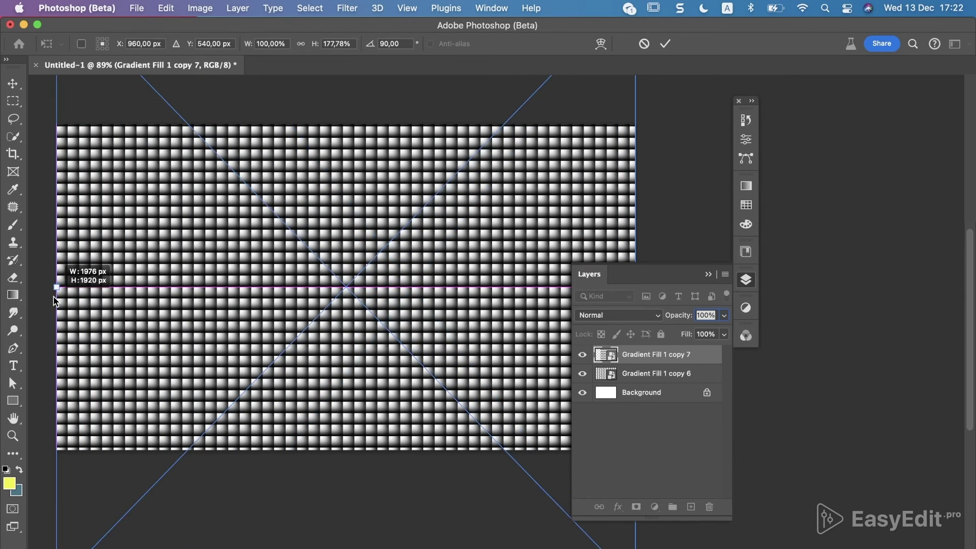
{"action": "key", "text": "Return"}
Merge both stripe layers into one smart object with a Gaussian Blur smart filter.
{"action": "left_click", "coordinate": [633, 373], "text": "shift"}
{"action": "right_click", "coordinate": [633, 374]}
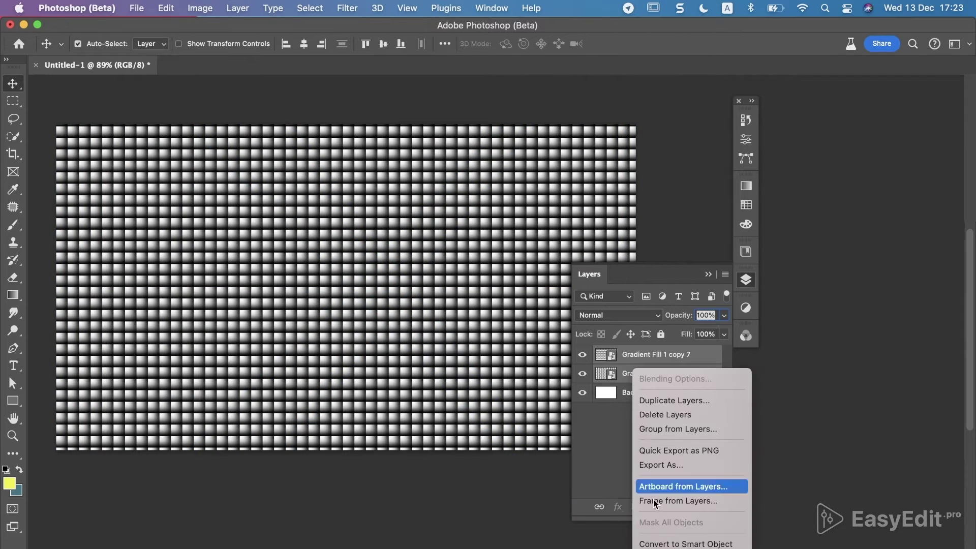
{"action": "left_click", "coordinate": [661, 541]}
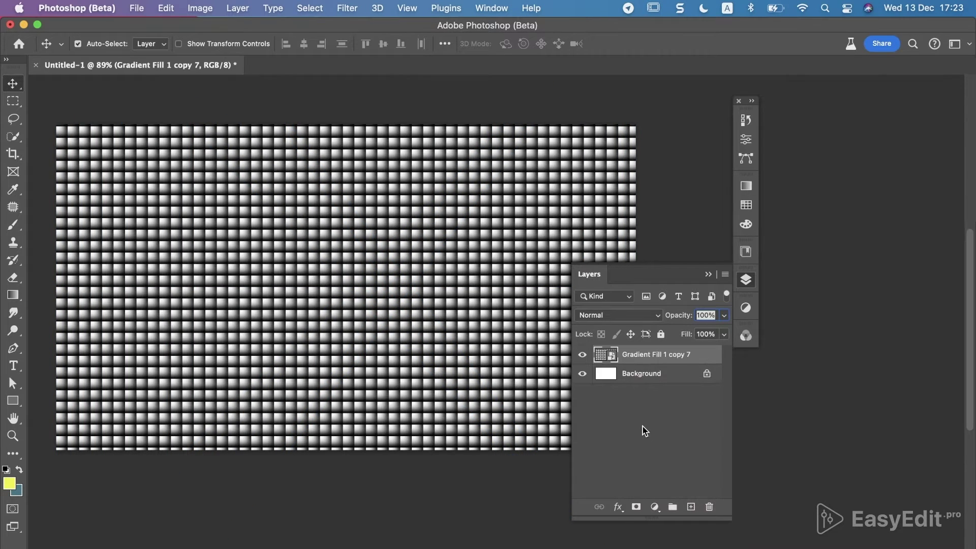
{"action": "left_click", "coordinate": [347, 9]}
{"action": "mouse_move", "coordinate": [351, 182]}
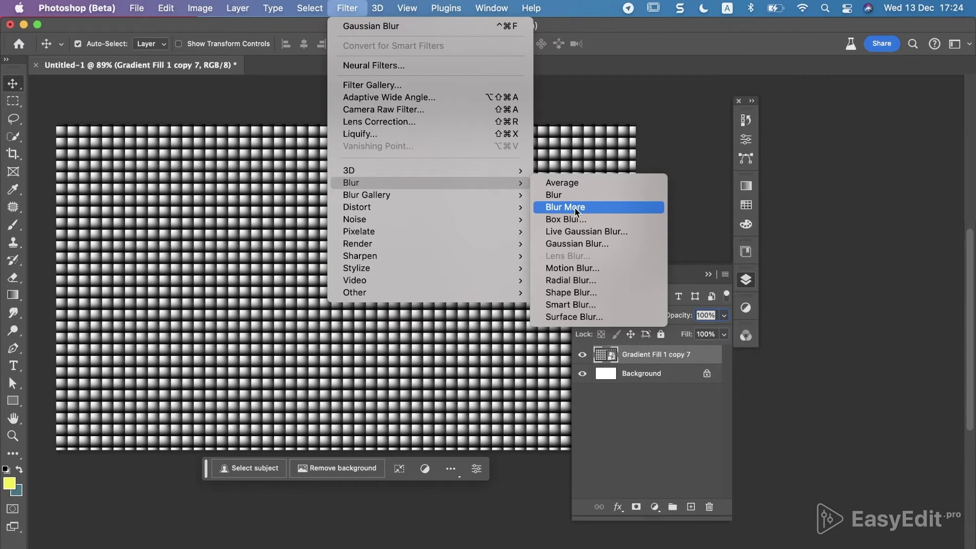
{"action": "left_click", "coordinate": [577, 244]}
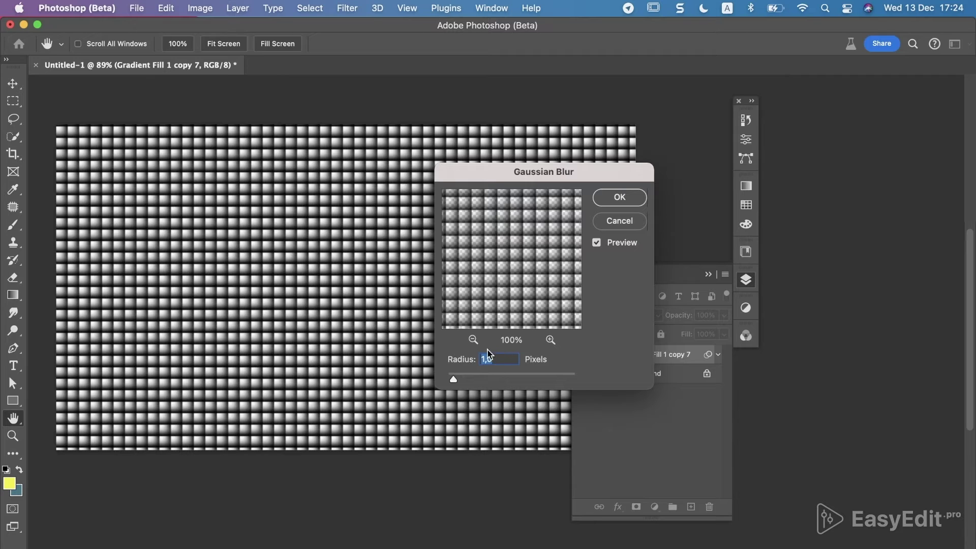
{"action": "left_click", "coordinate": [619, 197]}
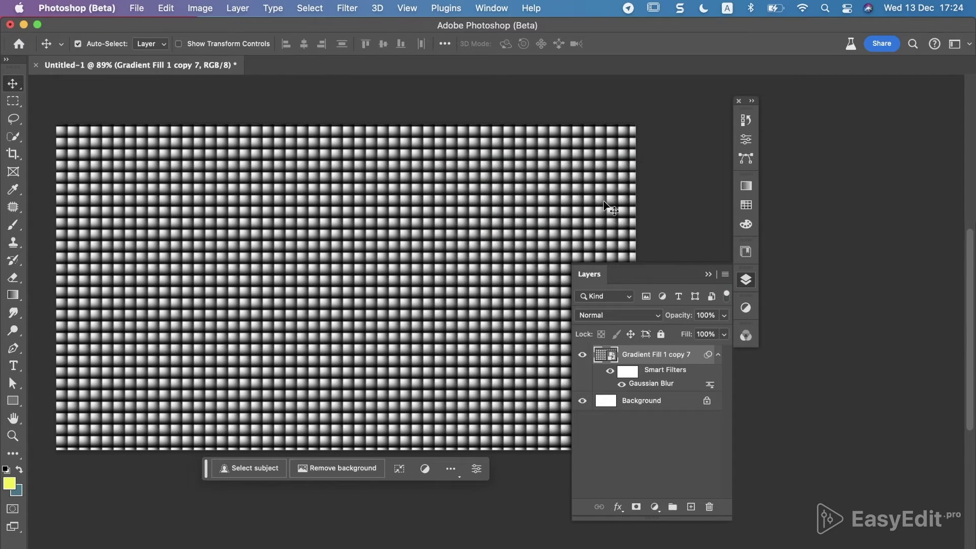
Save the grid document as Texture.psd.
{"action": "left_click", "coordinate": [140, 10]}
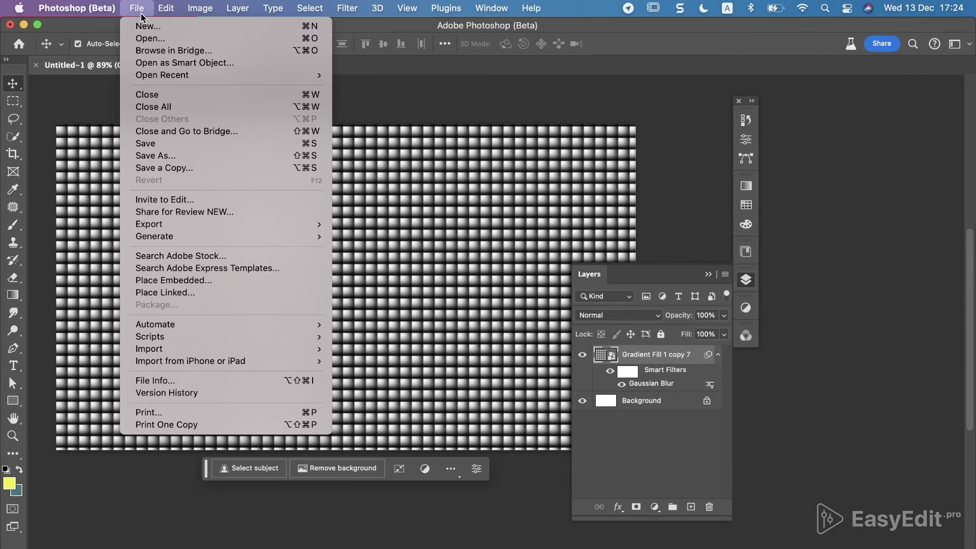
{"action": "left_click", "coordinate": [161, 156]}
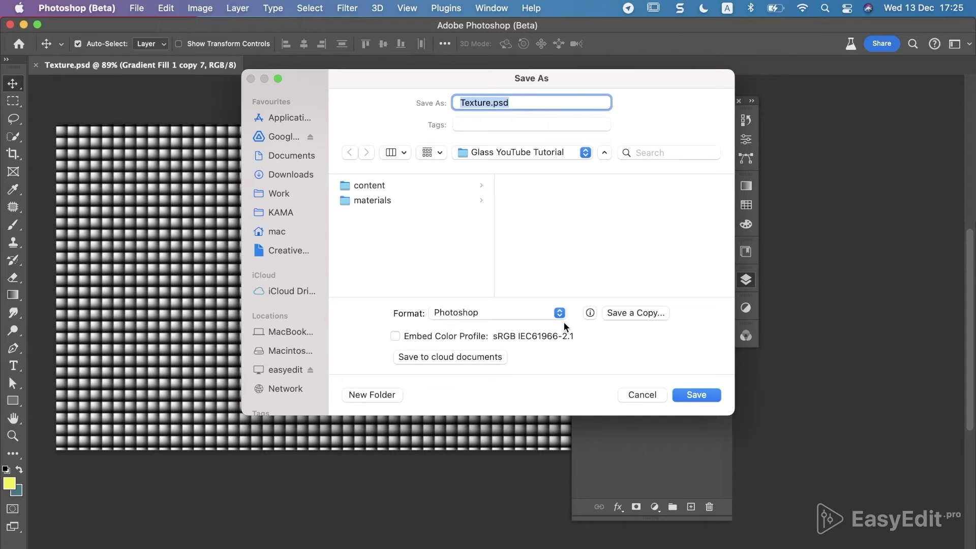
{"action": "left_click", "coordinate": [690, 394]}
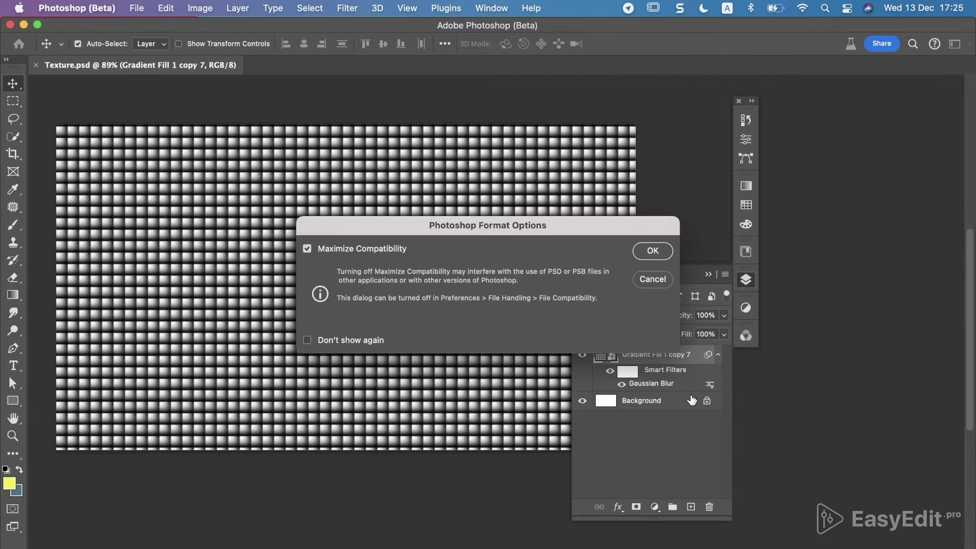
Confirm the Texture.psd save and copy the portrait's left part to smart-object Layer 1.
{"action": "left_click", "coordinate": [652, 250]}
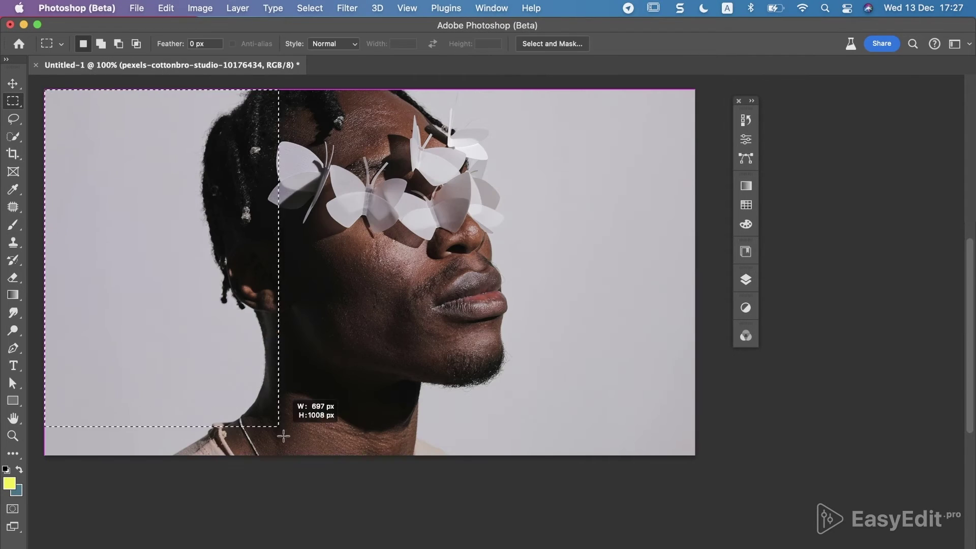
{"action": "left_click_drag", "start_coordinate": [283, 434], "coordinate": [368, 515]}
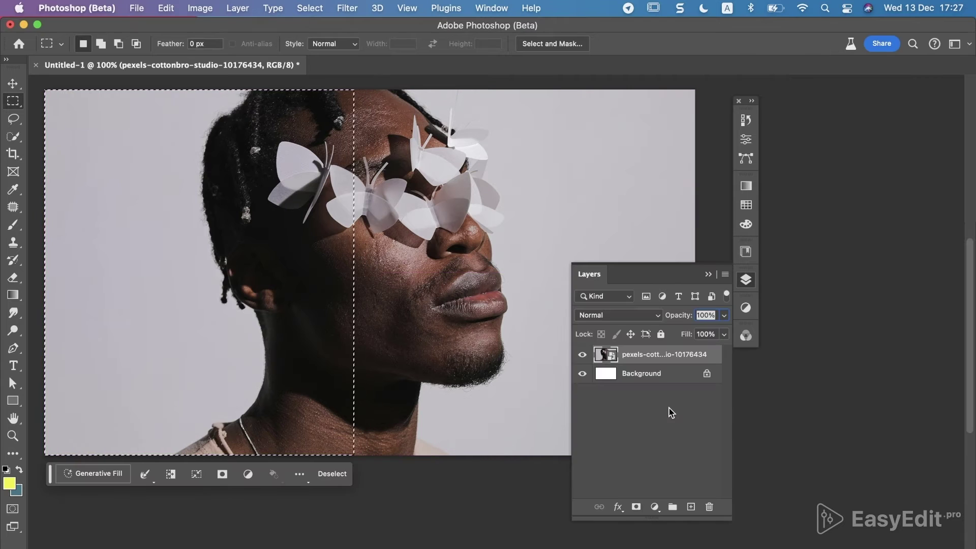
{"action": "key", "text": "ctrl+j"}
{"action": "right_click", "coordinate": [657, 356]}
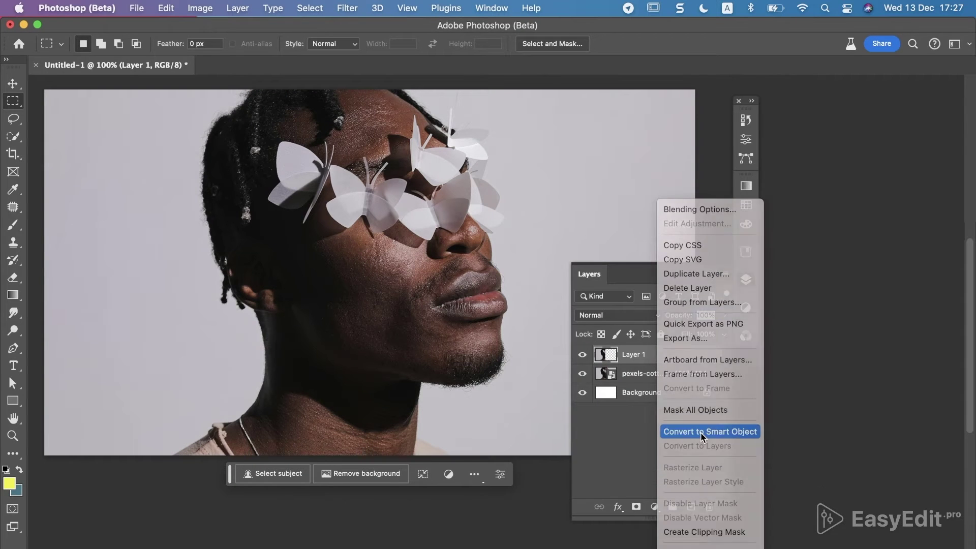
{"action": "left_click", "coordinate": [709, 431]}
{"action": "left_click", "coordinate": [347, 8]}
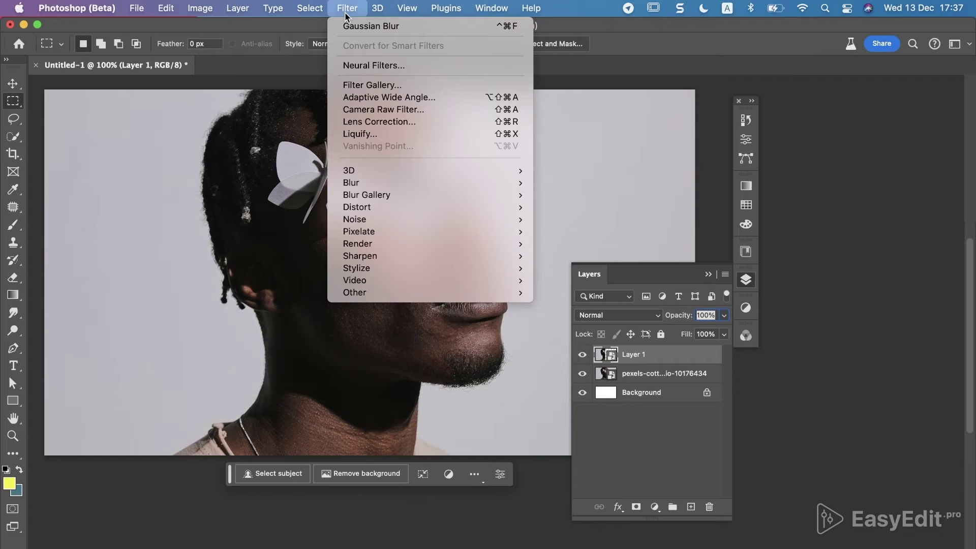
Apply the Filter Gallery Glass filter using the saved Texture.psd as its texture.
{"action": "left_click", "coordinate": [366, 84]}
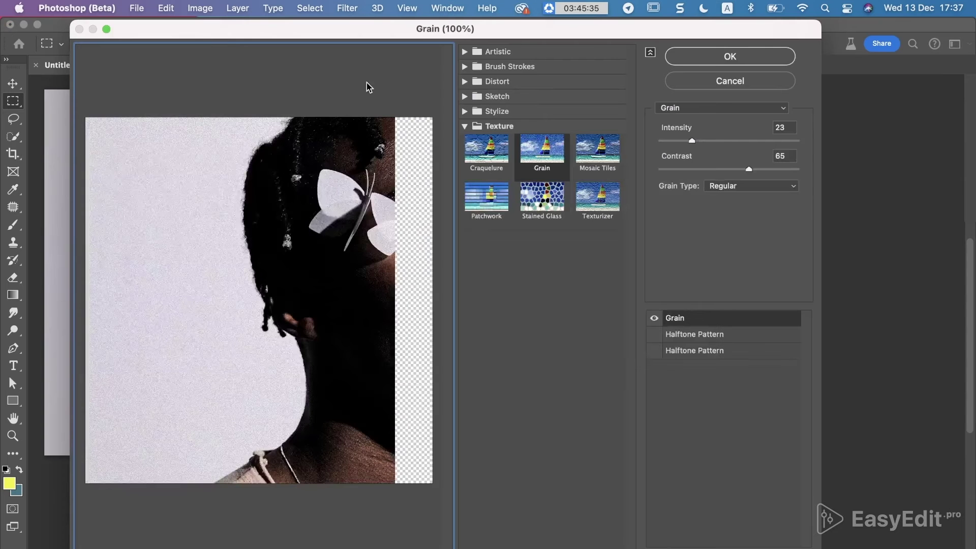
{"action": "left_click", "coordinate": [464, 82]}
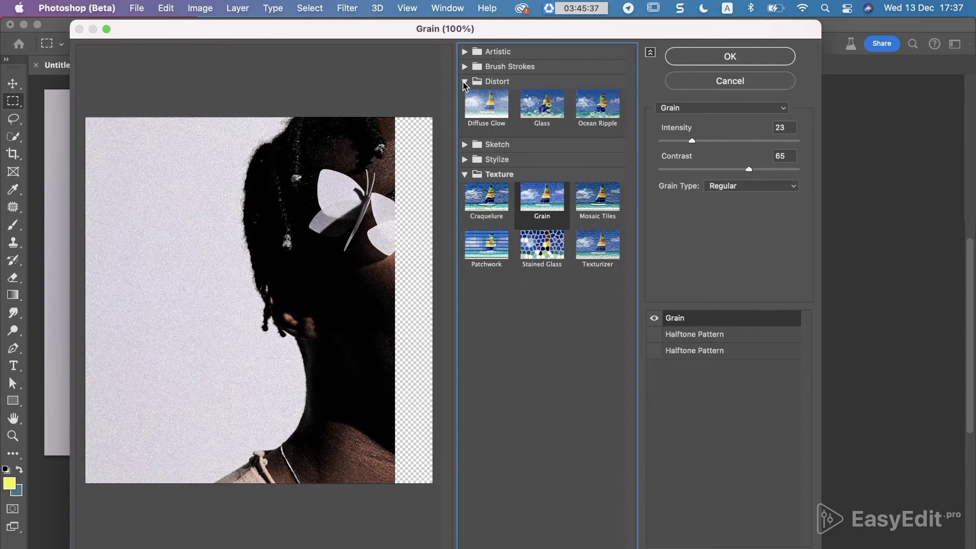
{"action": "left_click", "coordinate": [541, 105]}
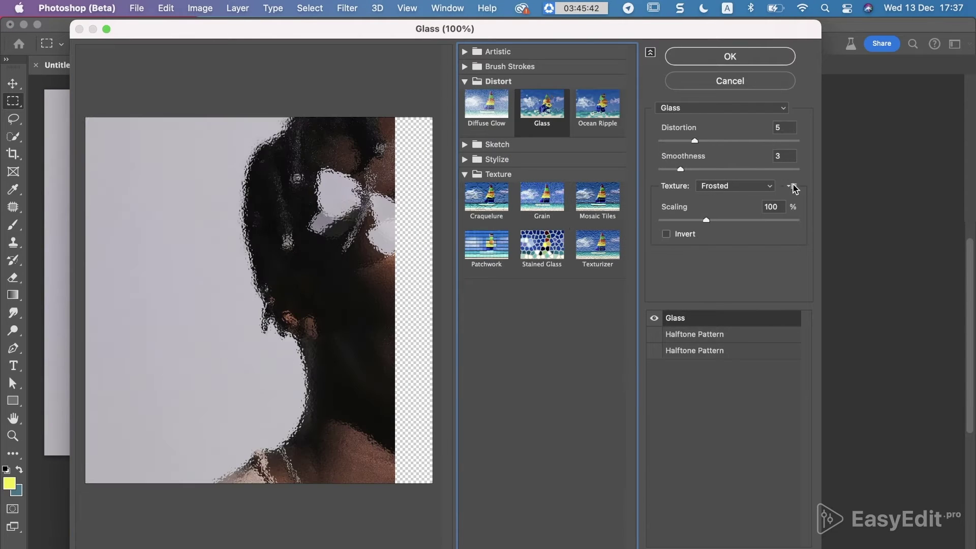
{"action": "left_click", "coordinate": [793, 186]}
{"action": "left_click", "coordinate": [802, 203]}
{"action": "left_click", "coordinate": [279, 155]}
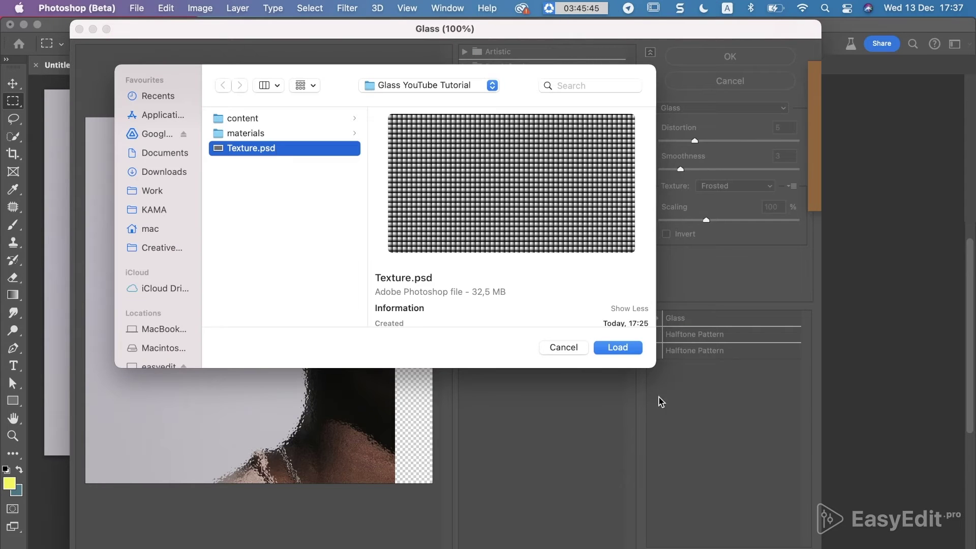
{"action": "left_click", "coordinate": [621, 352]}
Raise the glass distortion, adjust its smoothness, and apply the filter.
{"action": "mouse_move", "coordinate": [694, 141]}
{"action": "left_mouse_down"}
{"action": "mouse_move", "coordinate": [715, 143]}
{"action": "mouse_move", "coordinate": [678, 170]}
{"action": "left_mouse_up"}
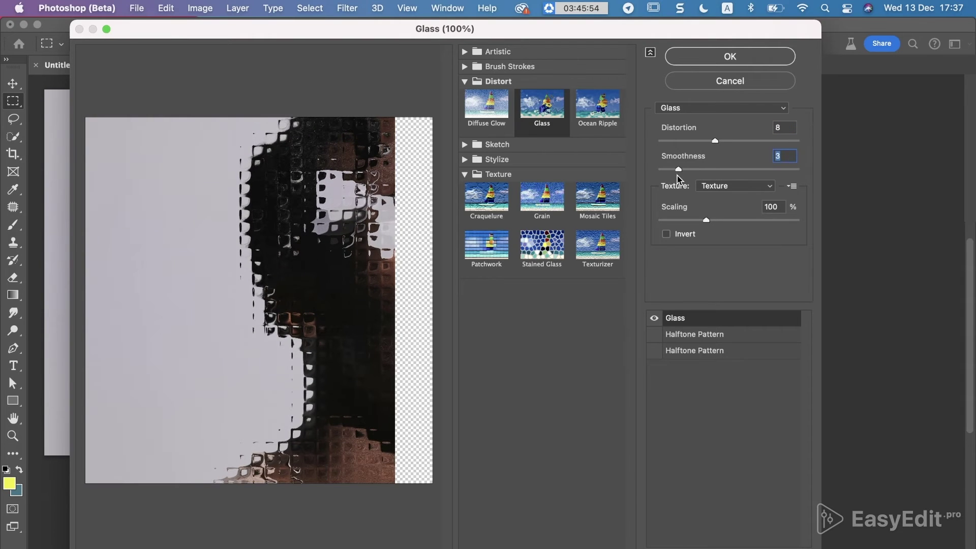
{"action": "left_click_drag", "start_coordinate": [714, 141], "coordinate": [731, 141]}
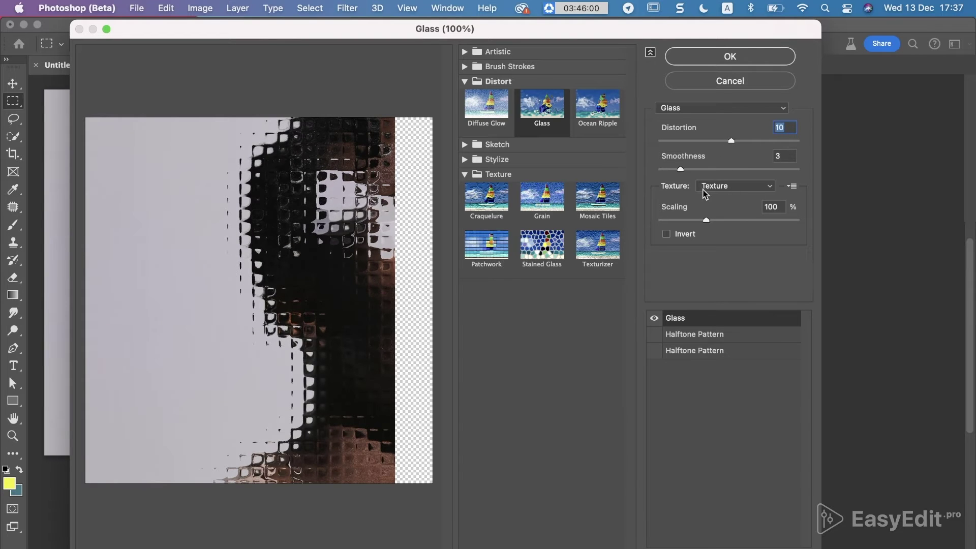
{"action": "left_click_drag", "start_coordinate": [681, 169], "coordinate": [694, 169]}
{"action": "key", "text": "Return"}
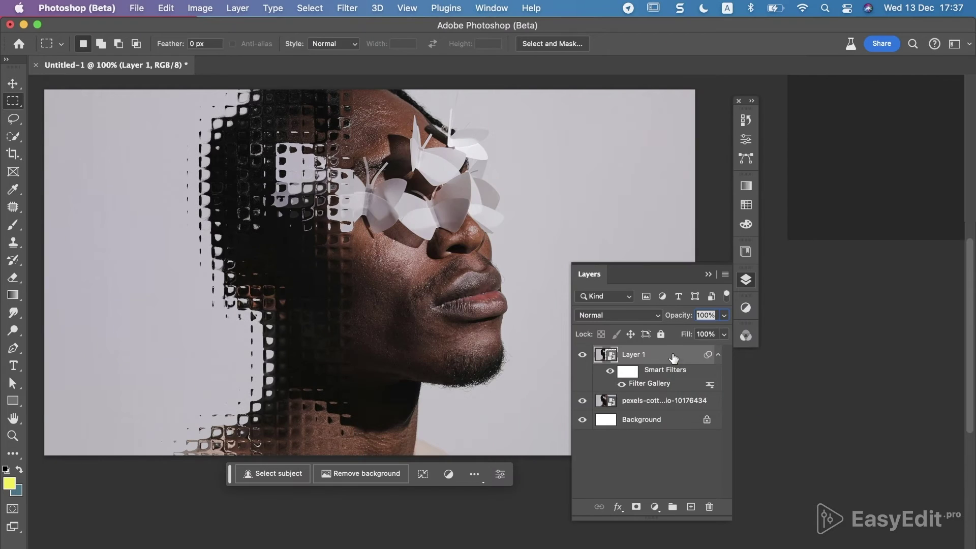
{"action": "double_click", "coordinate": [672, 358]}
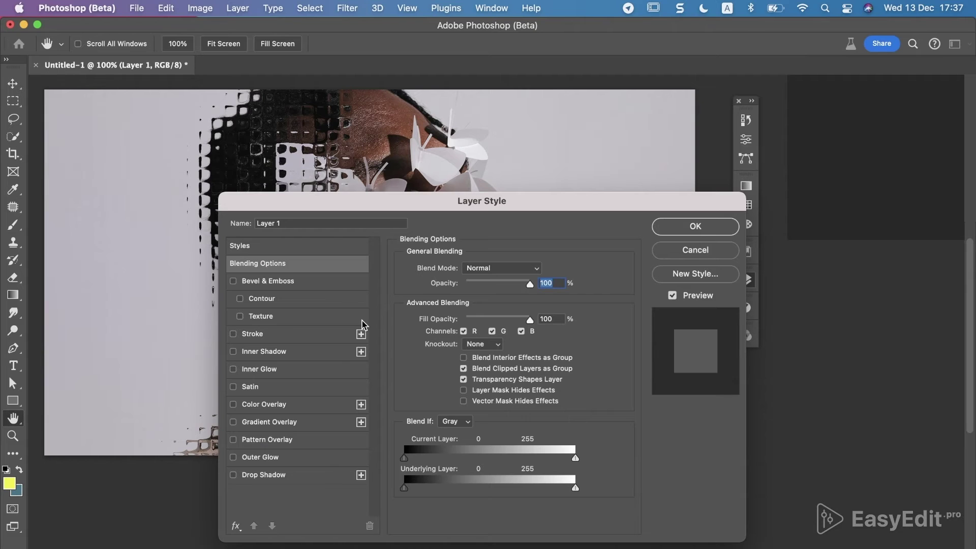
Give Layer 1 a white Inner Glow with 24 px size and 21% opacity.
{"action": "left_click", "coordinate": [267, 373]}
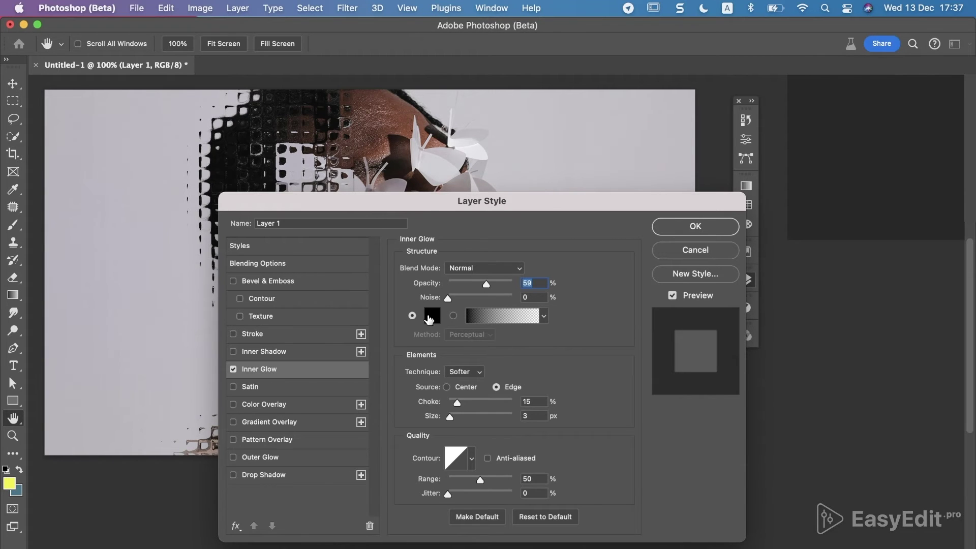
{"action": "left_click", "coordinate": [429, 319]}
{"action": "left_click_drag", "start_coordinate": [600, 386], "coordinate": [586, 358]}
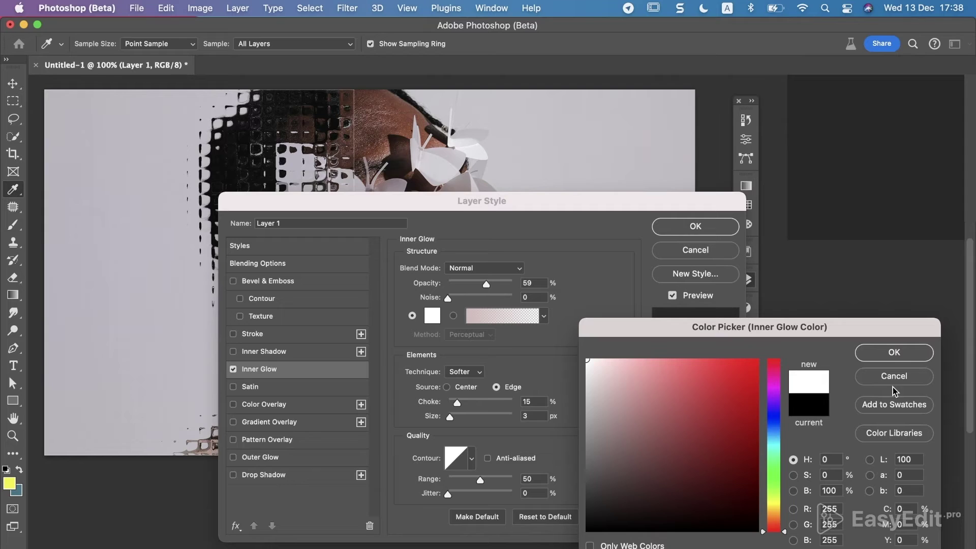
{"action": "left_click", "coordinate": [887, 361]}
{"action": "double_click", "coordinate": [533, 415]}
{"action": "type", "text": "24"}
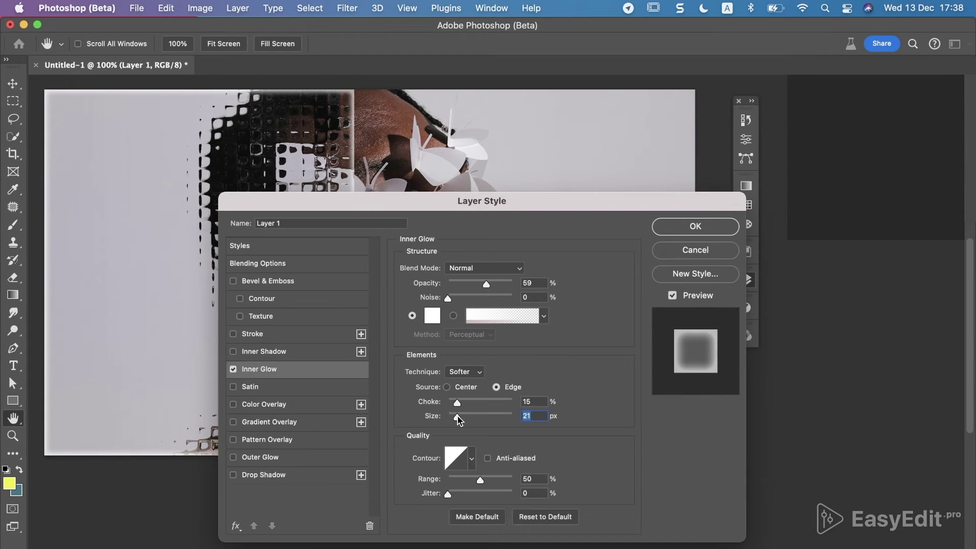
{"action": "left_click_drag", "start_coordinate": [482, 287], "coordinate": [466, 286]}
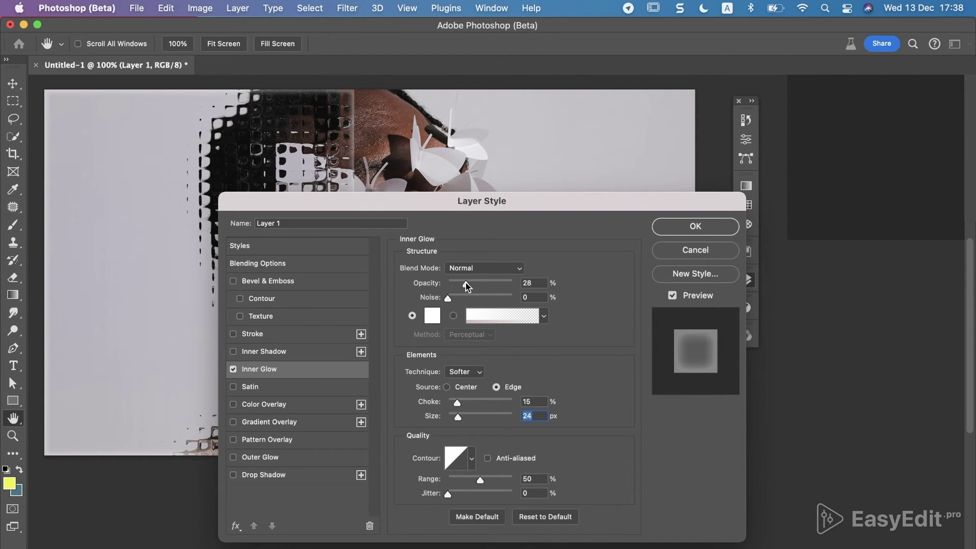
{"action": "left_click_drag", "start_coordinate": [462, 282], "coordinate": [460, 283]}
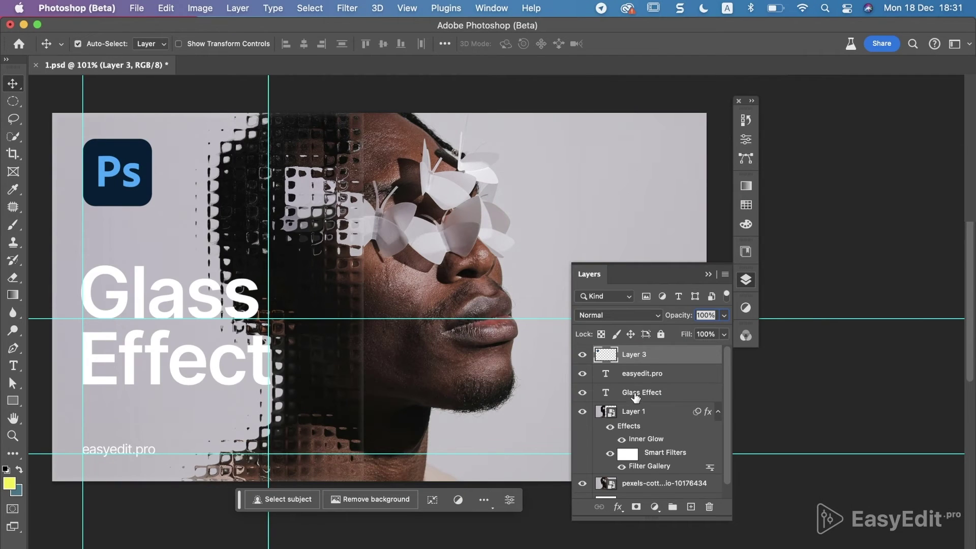
Convert the 'Glass Effect' title layer into a smart object.
{"action": "left_click", "coordinate": [635, 397]}
{"action": "right_click", "coordinate": [677, 398]}
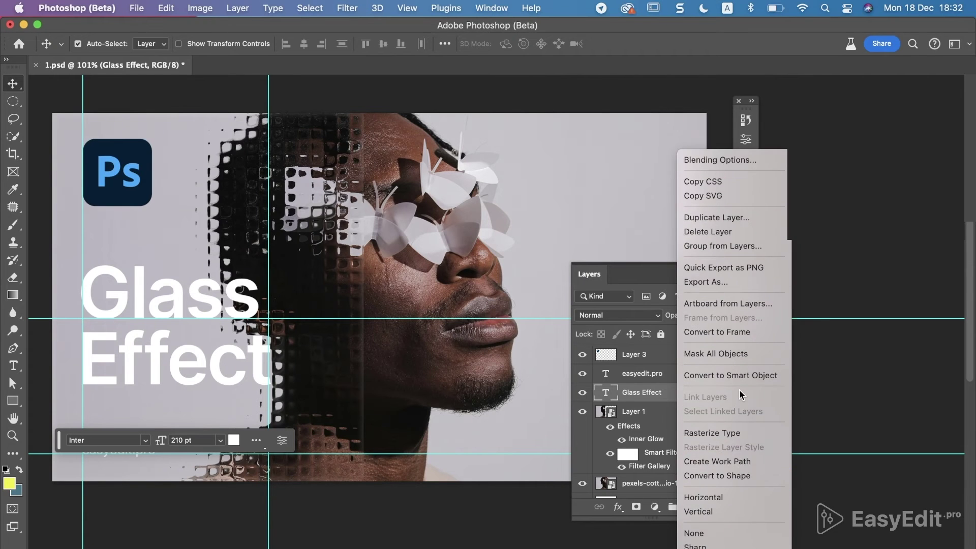
{"action": "left_click", "coordinate": [740, 377]}
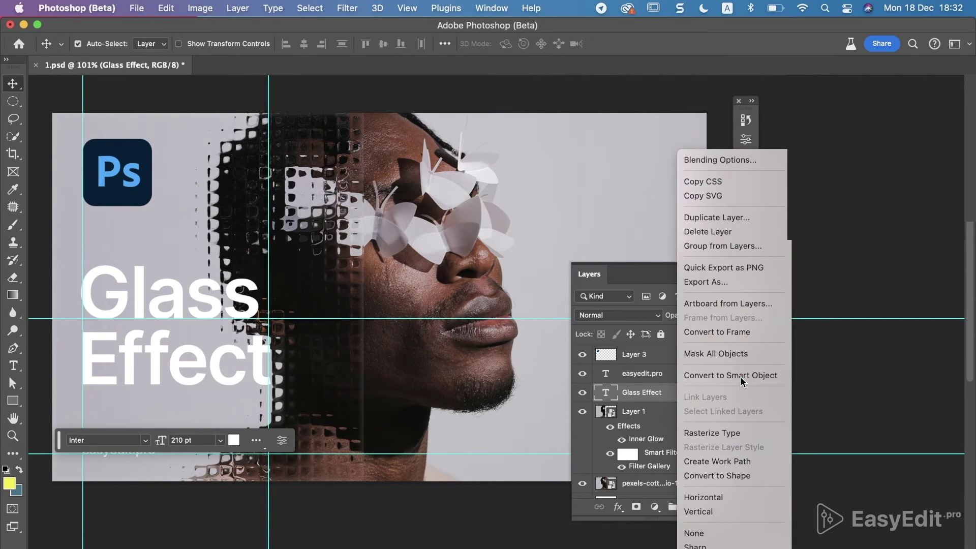
{"action": "left_click", "coordinate": [349, 10]}
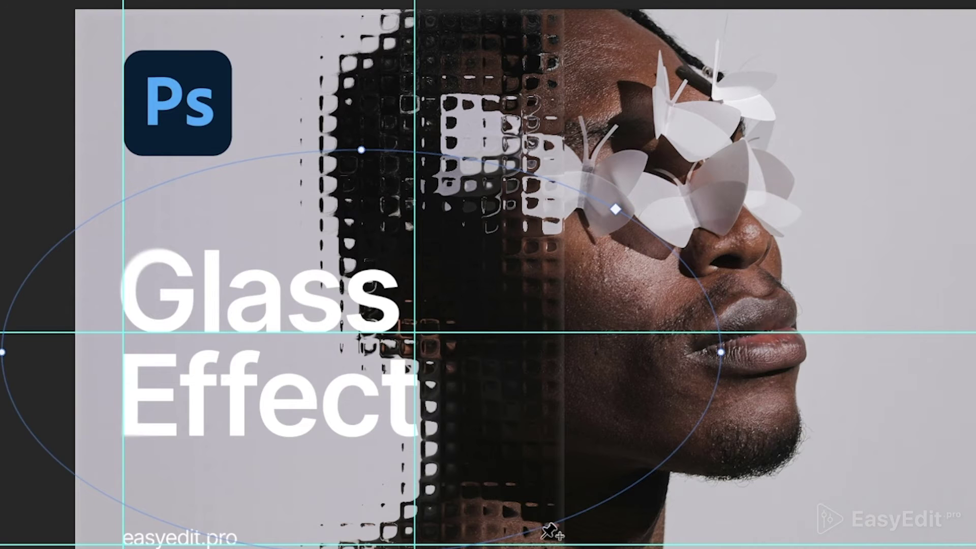
Resize, rotate and move the Iris Blur ellipse onto the title's left edge, then collapse the Layers panel.
{"action": "left_click_drag", "start_coordinate": [550, 531], "coordinate": [463, 448]}
{"action": "mouse_move", "coordinate": [565, 364]}
{"action": "left_mouse_down"}
{"action": "mouse_move", "coordinate": [620, 366]}
{"action": "mouse_move", "coordinate": [547, 233]}
{"action": "left_mouse_up"}
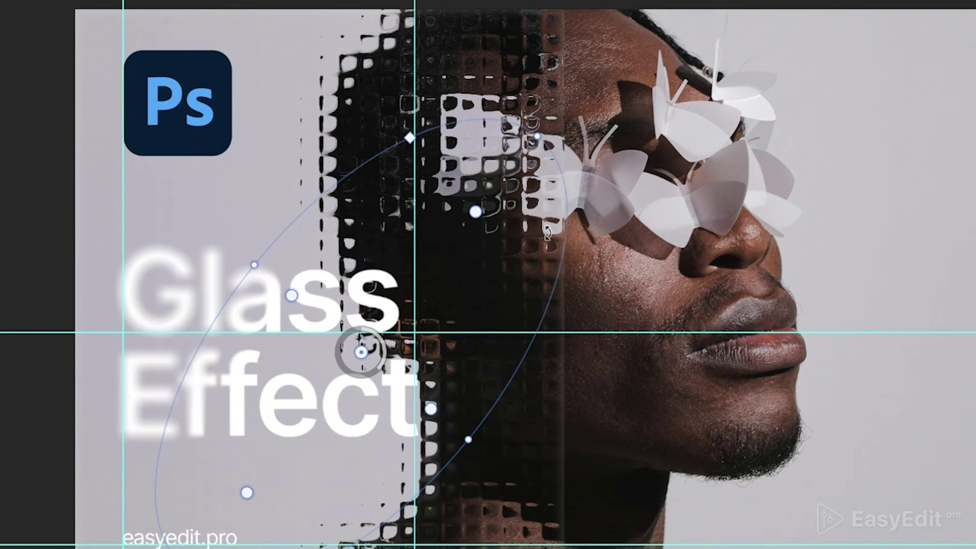
{"action": "left_click_drag", "start_coordinate": [360, 352], "coordinate": [279, 338]}
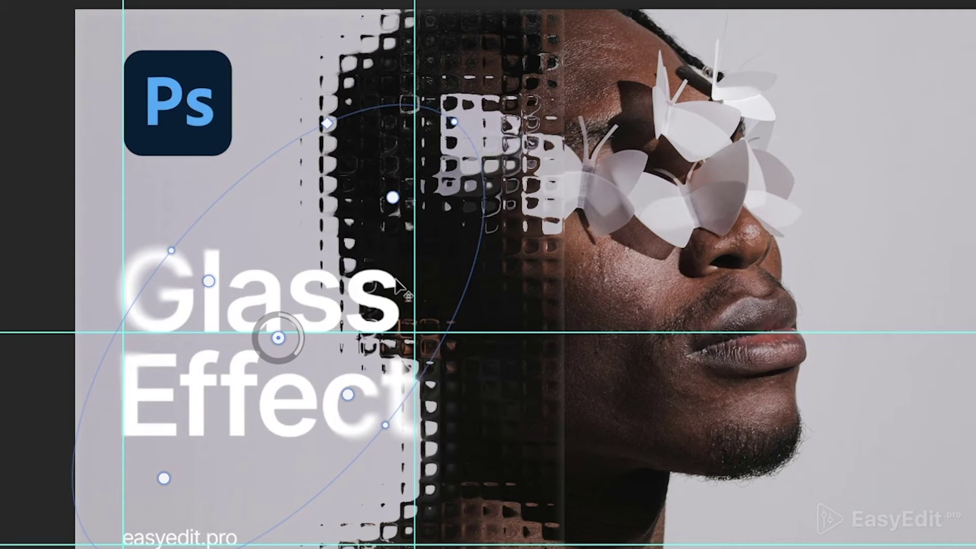
{"action": "left_click_drag", "start_coordinate": [391, 427], "coordinate": [412, 445]}
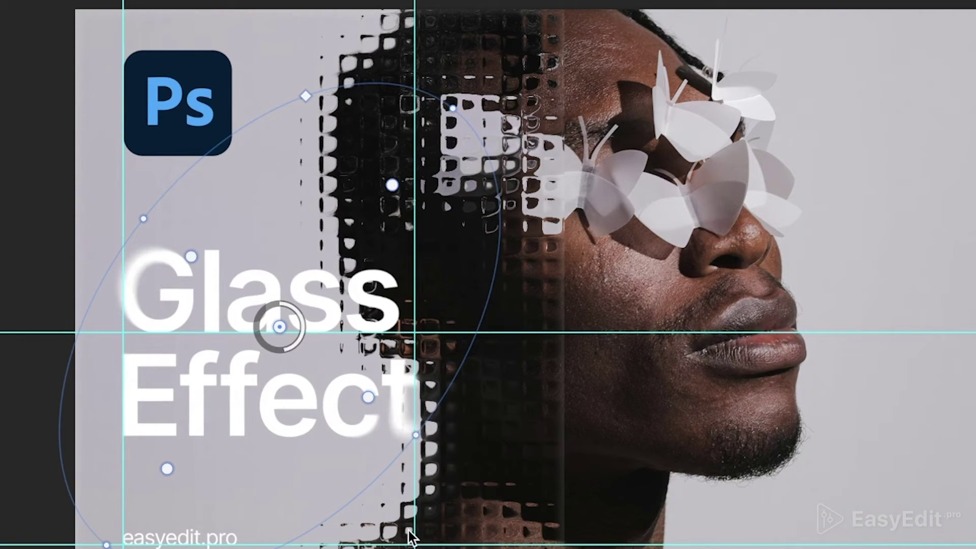
{"action": "left_click_drag", "start_coordinate": [389, 488], "coordinate": [399, 472]}
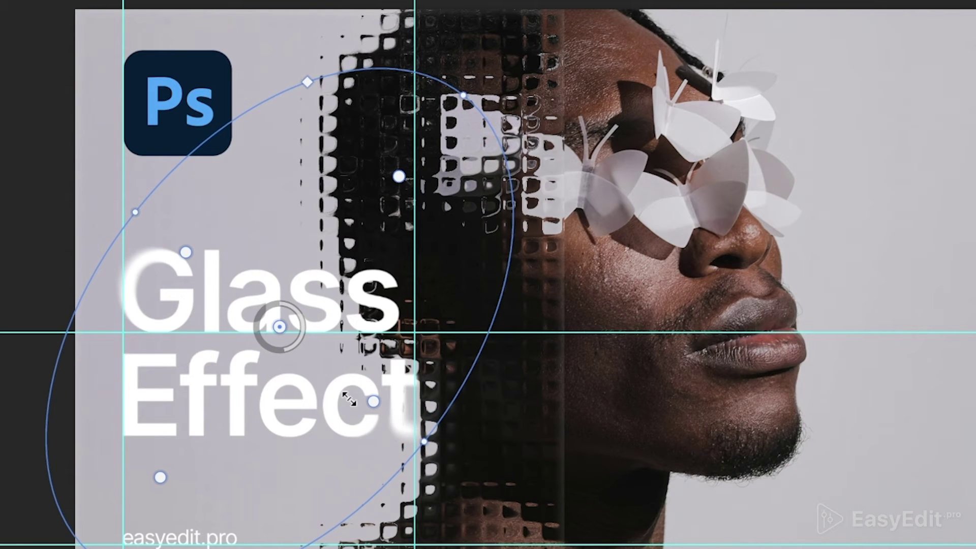
{"action": "left_click_drag", "start_coordinate": [268, 345], "coordinate": [269, 348]}
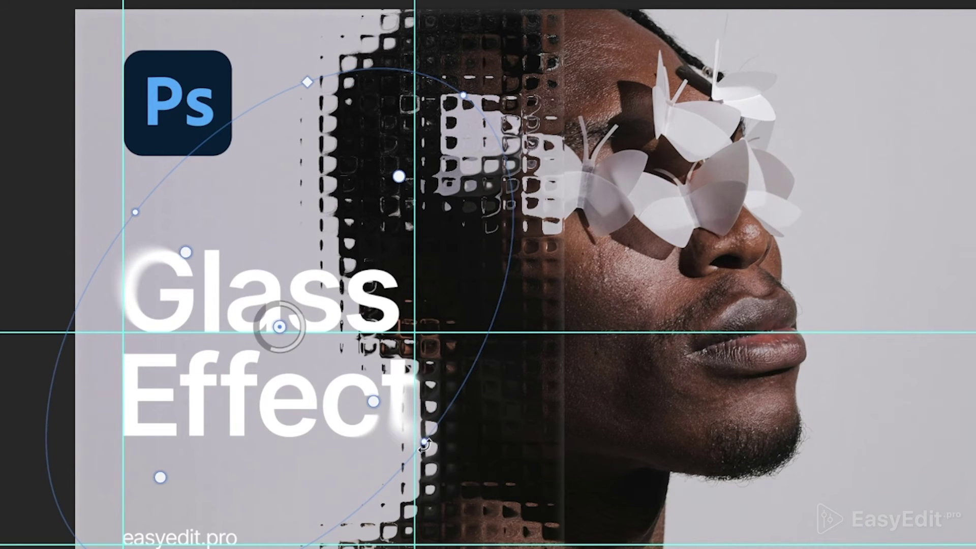
{"action": "left_click_drag", "start_coordinate": [427, 439], "coordinate": [450, 461]}
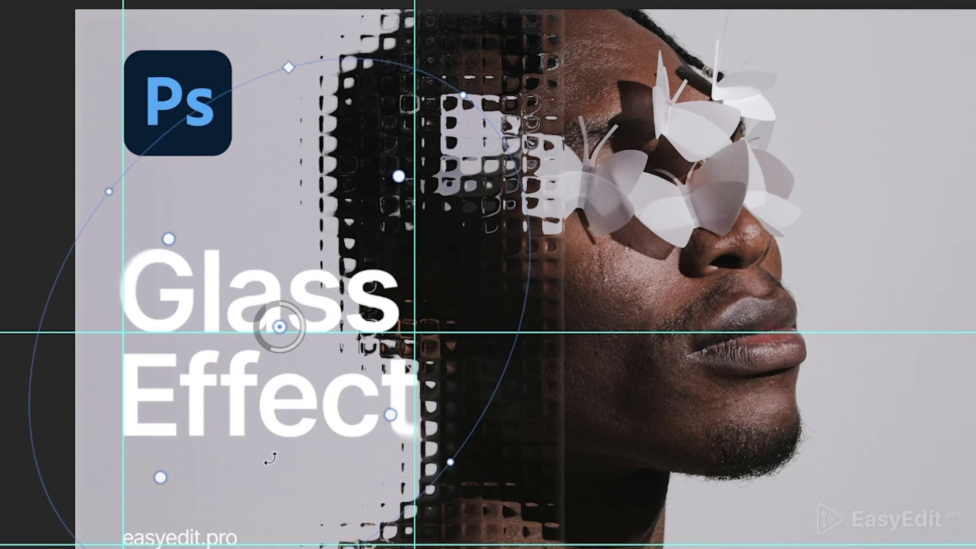
{"action": "left_click_drag", "start_coordinate": [262, 461], "coordinate": [282, 480]}
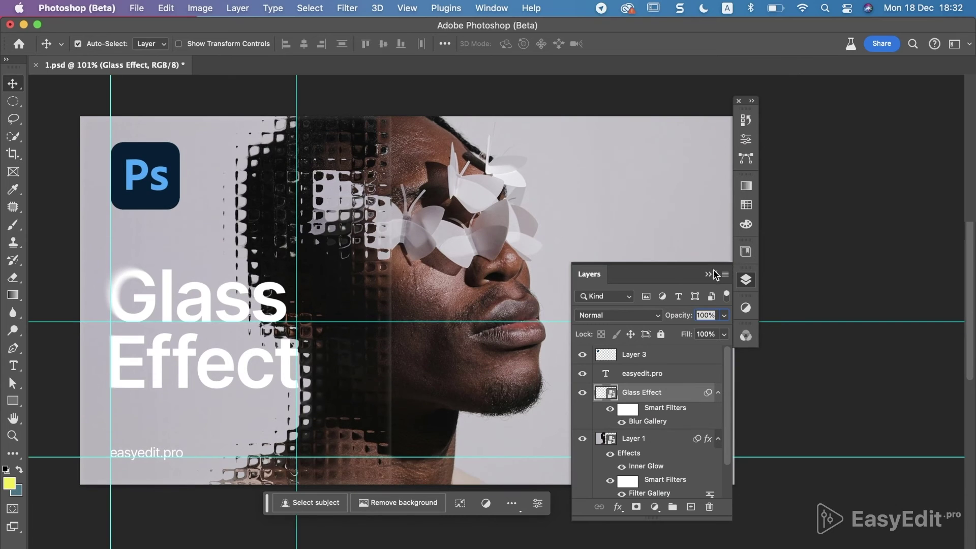
{"action": "left_click", "coordinate": [710, 273]}
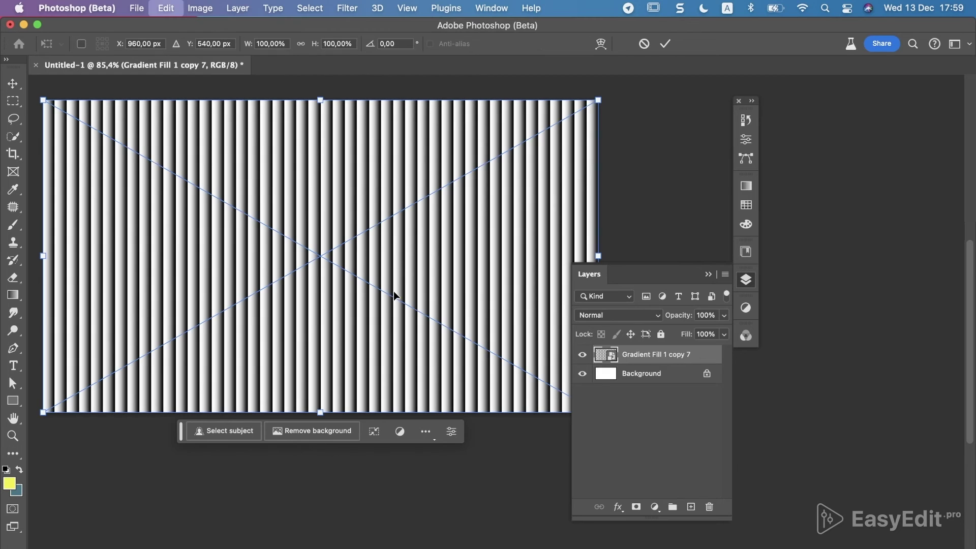
Rotate the stripe layer 15° and stretch it to cover the whole canvas.
{"action": "left_click_drag", "start_coordinate": [556, 425], "coordinate": [479, 477]}
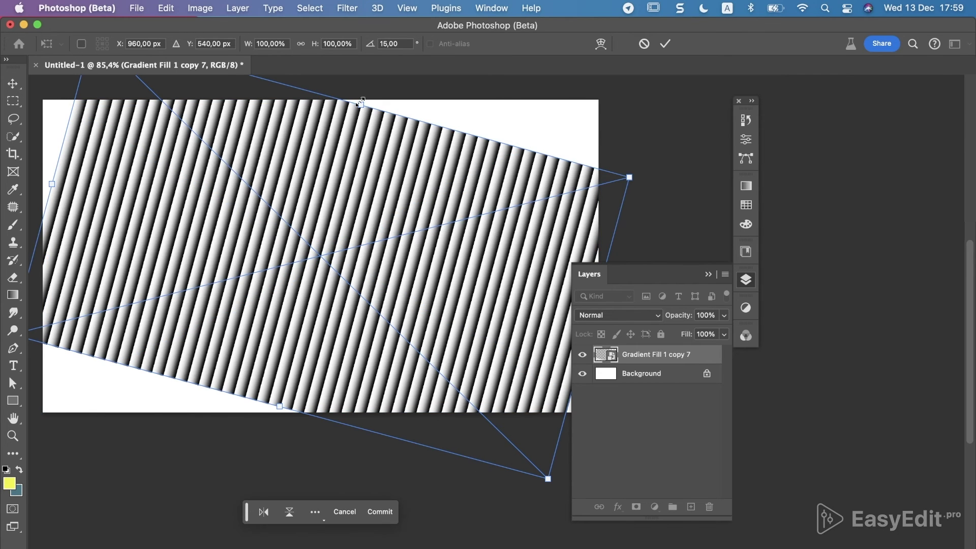
{"action": "left_click_drag", "start_coordinate": [361, 102], "coordinate": [392, 79]}
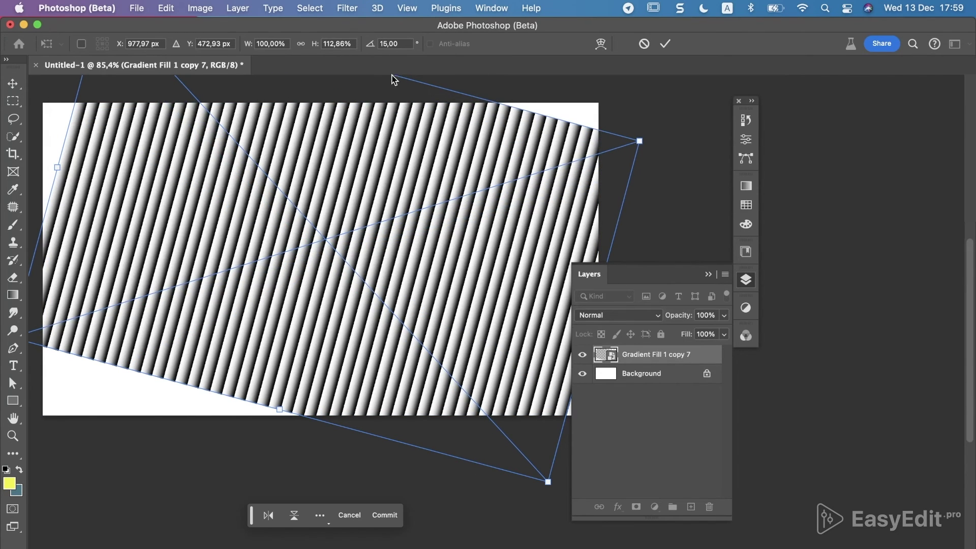
{"action": "mouse_move", "coordinate": [280, 406]}
{"action": "left_mouse_down"}
{"action": "mouse_move", "coordinate": [232, 494]}
{"action": "mouse_move", "coordinate": [233, 478]}
{"action": "left_mouse_up"}
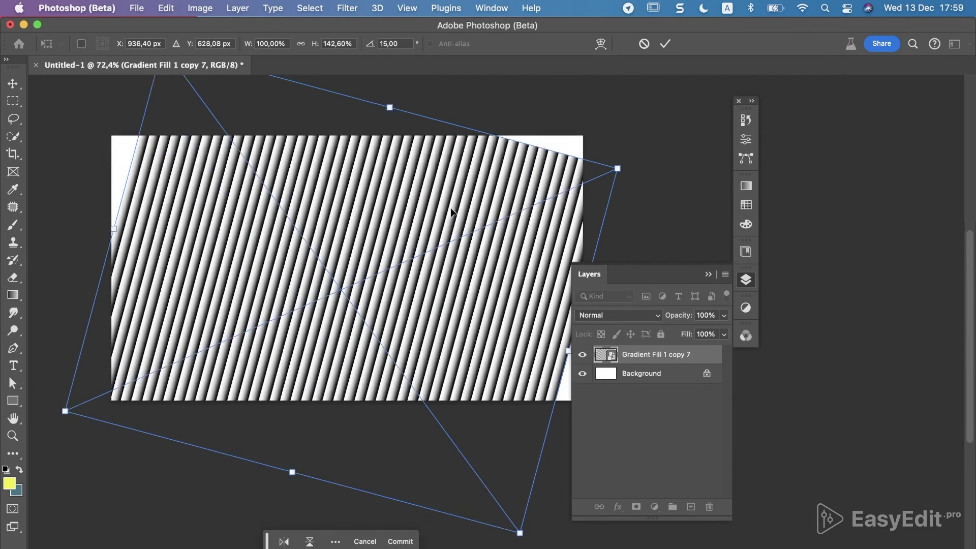
{"action": "scroll", "coordinate": [428, 191], "scroll_direction": "down", "scroll_amount": 3}
{"action": "left_click_drag", "start_coordinate": [343, 167], "coordinate": [353, 131]}
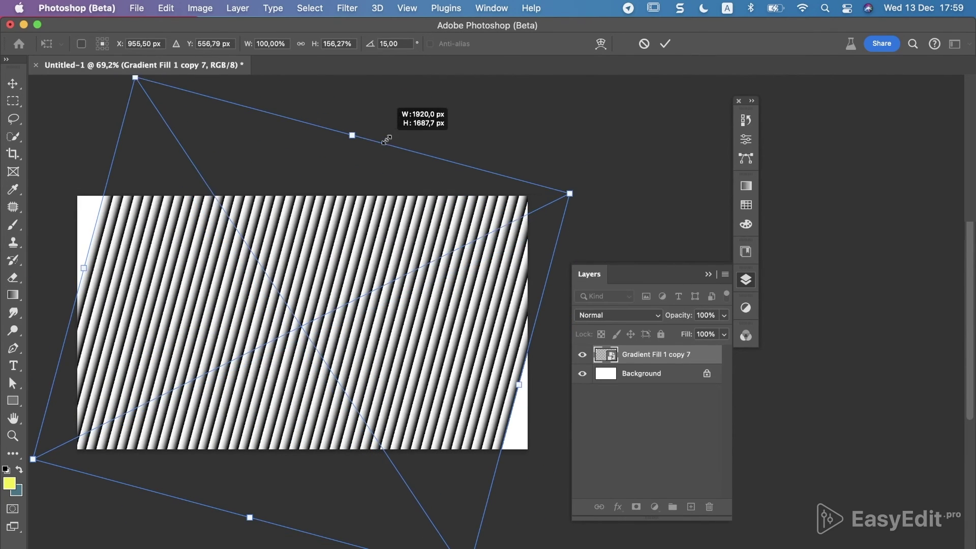
{"action": "left_click_drag", "start_coordinate": [519, 383], "coordinate": [547, 389]}
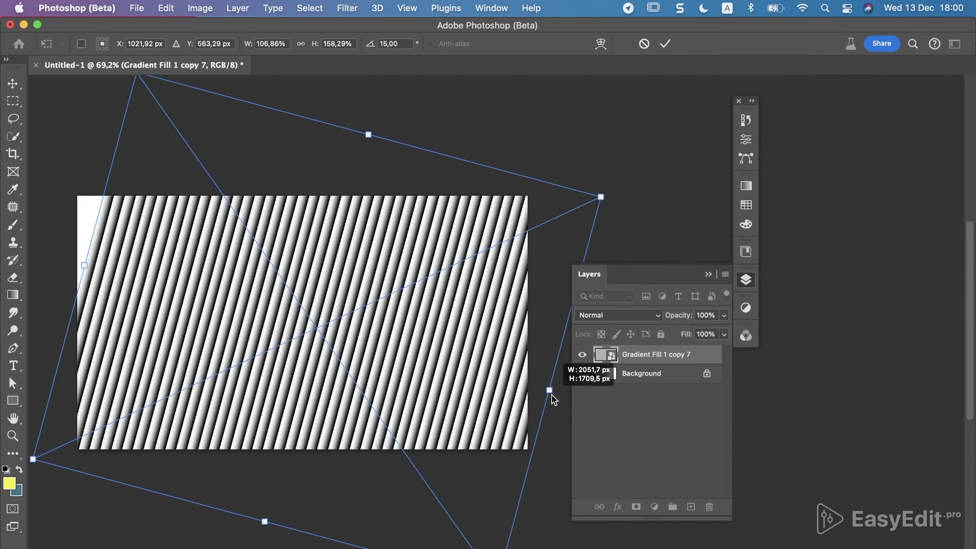
{"action": "left_click_drag", "start_coordinate": [63, 266], "coordinate": [69, 229]}
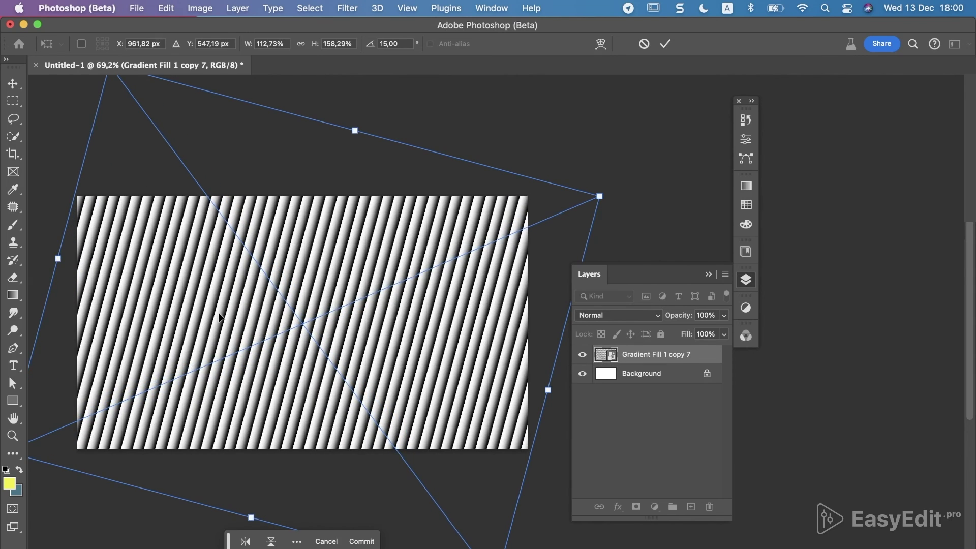
{"action": "scroll", "coordinate": [218, 315], "scroll_direction": "down", "scroll_amount": 2}
{"action": "key", "text": "Return"}
Save the tilted stripe texture as Texture 2.psd.
{"action": "key", "text": "super+shift+s"}
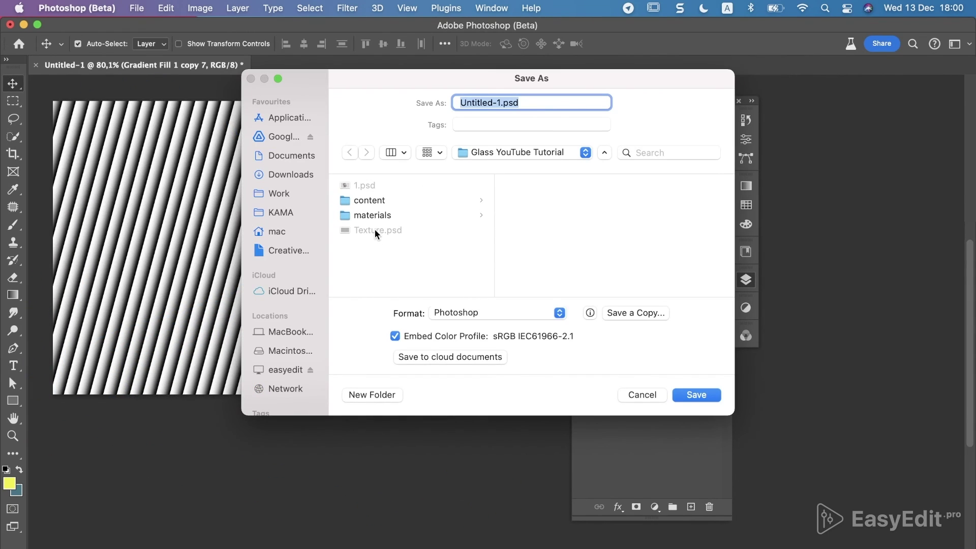
{"action": "left_click", "coordinate": [374, 229]}
{"action": "left_click", "coordinate": [490, 103]}
{"action": "type", "text": "Texture 2"}
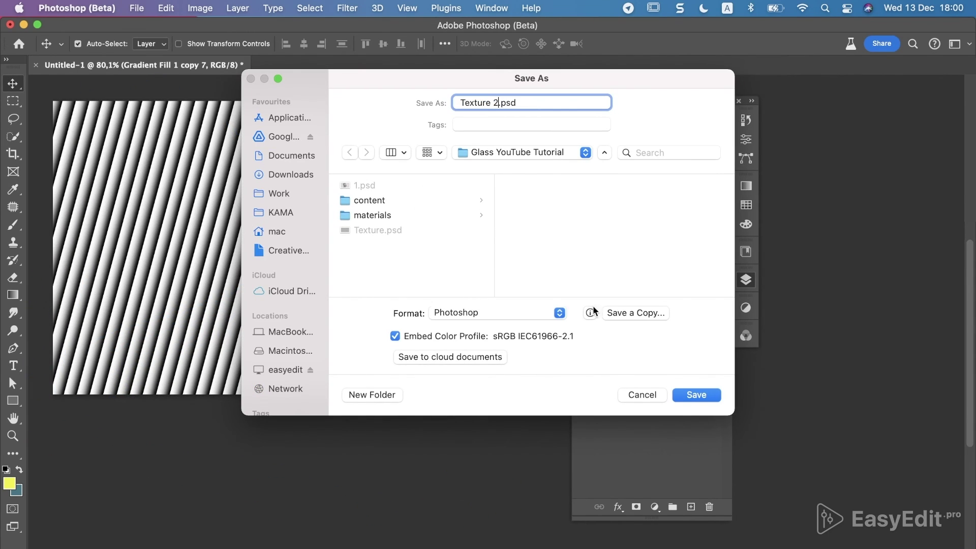
{"action": "left_click", "coordinate": [690, 395]}
{"action": "left_click", "coordinate": [649, 249]}
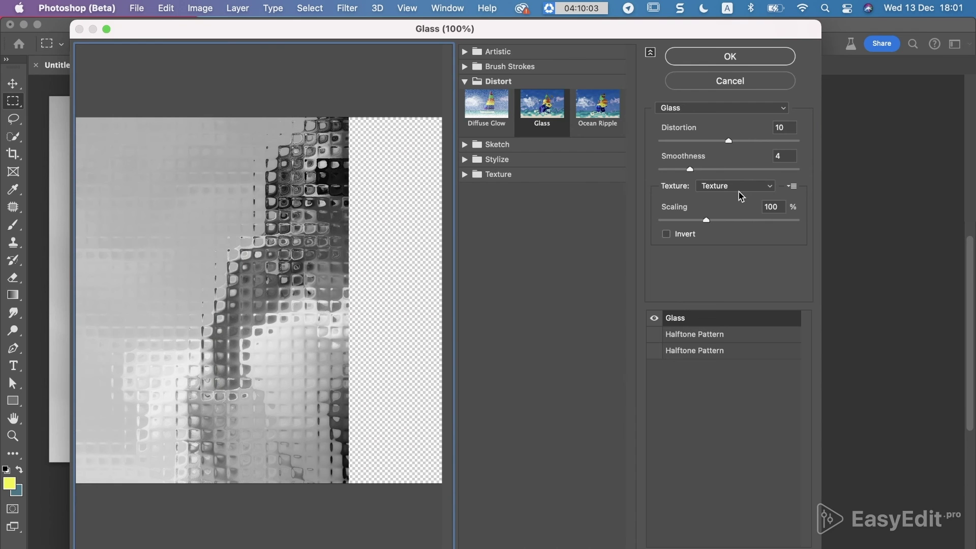
Load Texture 2.psd as the Glass filter texture and reduce the distortion toward 9.
{"action": "left_click", "coordinate": [792, 186]}
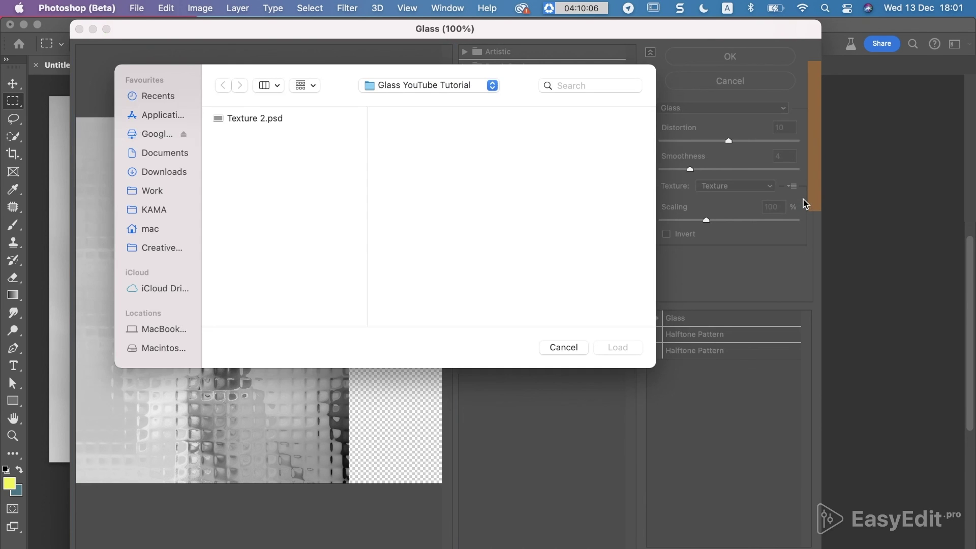
{"action": "left_click", "coordinate": [269, 162]}
{"action": "left_click", "coordinate": [622, 349]}
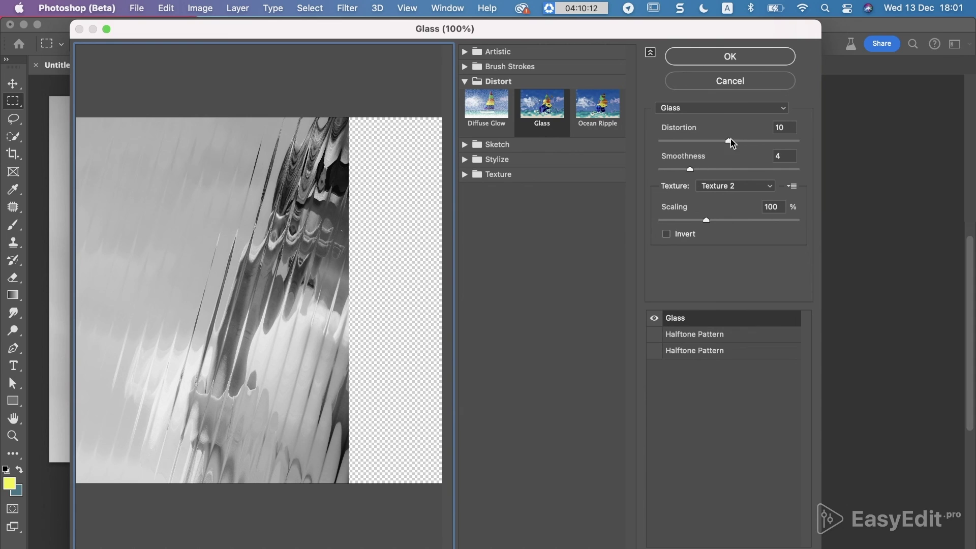
{"action": "mouse_move", "coordinate": [731, 141]}
{"action": "left_mouse_down"}
{"action": "mouse_move", "coordinate": [701, 140]}
{"action": "mouse_move", "coordinate": [724, 142]}
{"action": "mouse_move", "coordinate": [698, 170]}
{"action": "left_mouse_up"}
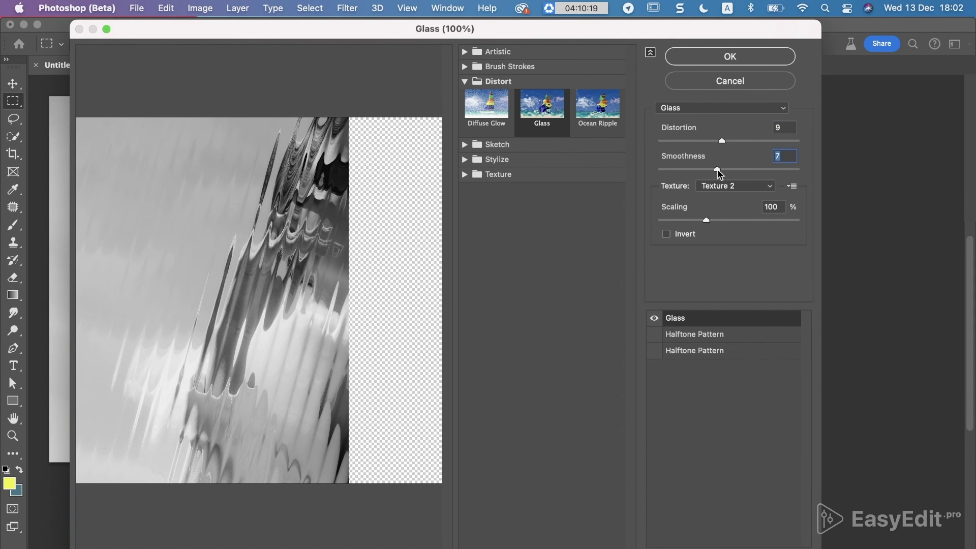